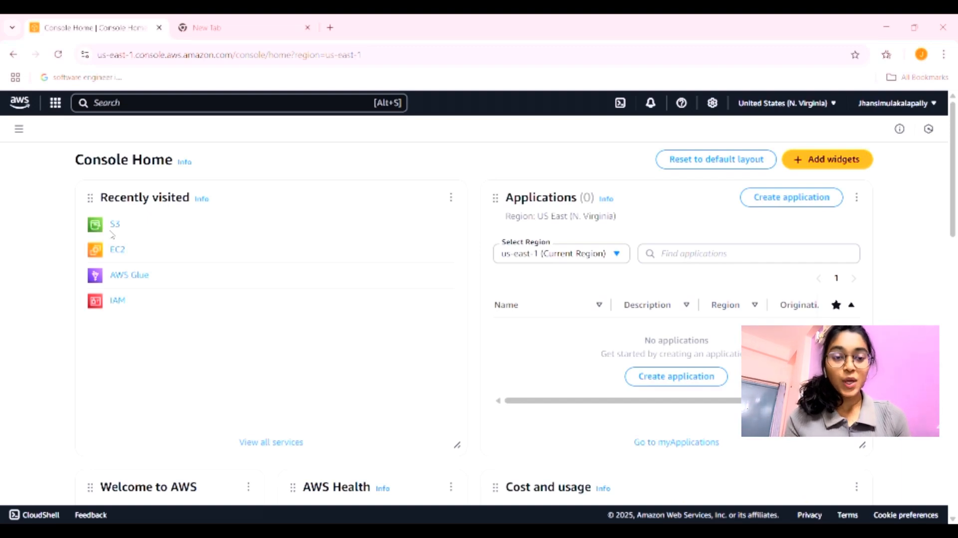
Step: Create a general purpose S3 bucket named my-static-website-1029 with default settings
click(116, 231)
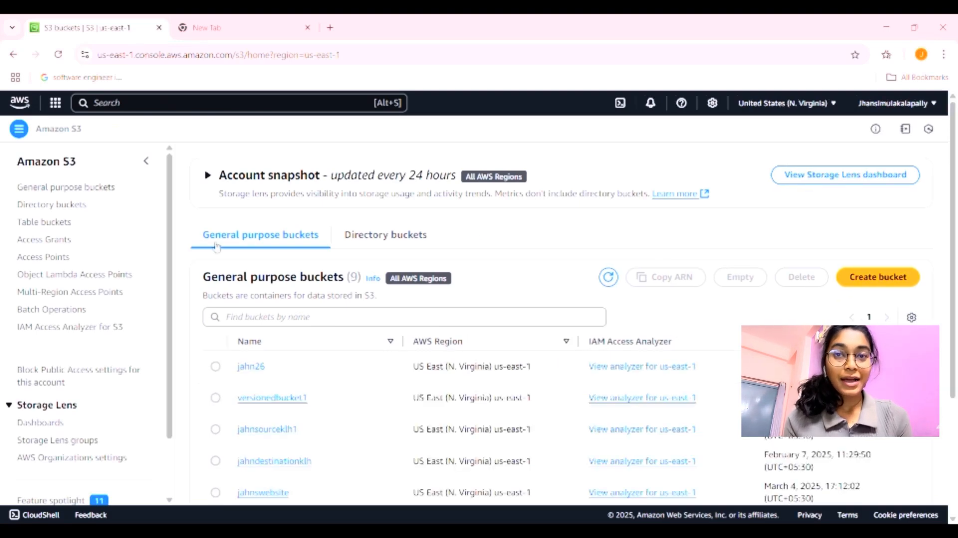
click(878, 277)
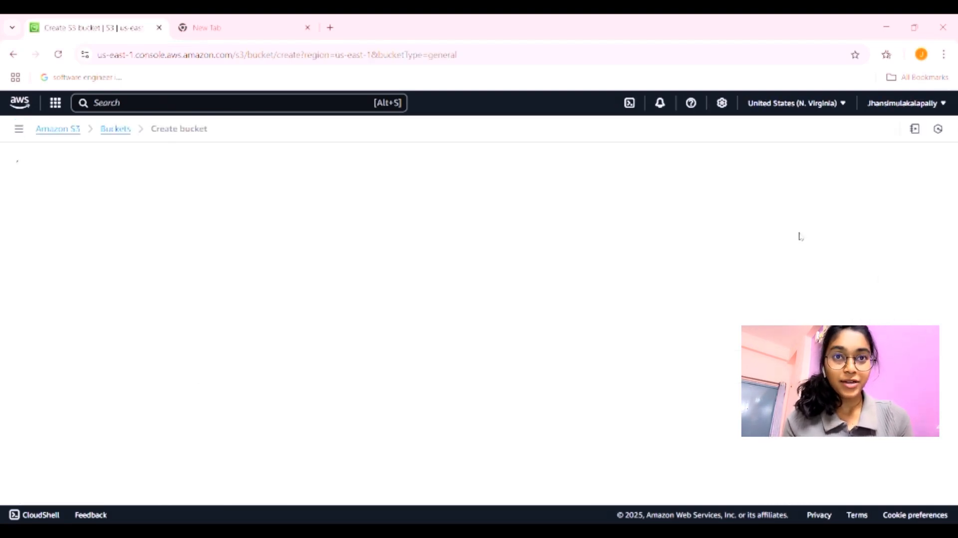
click(199, 364)
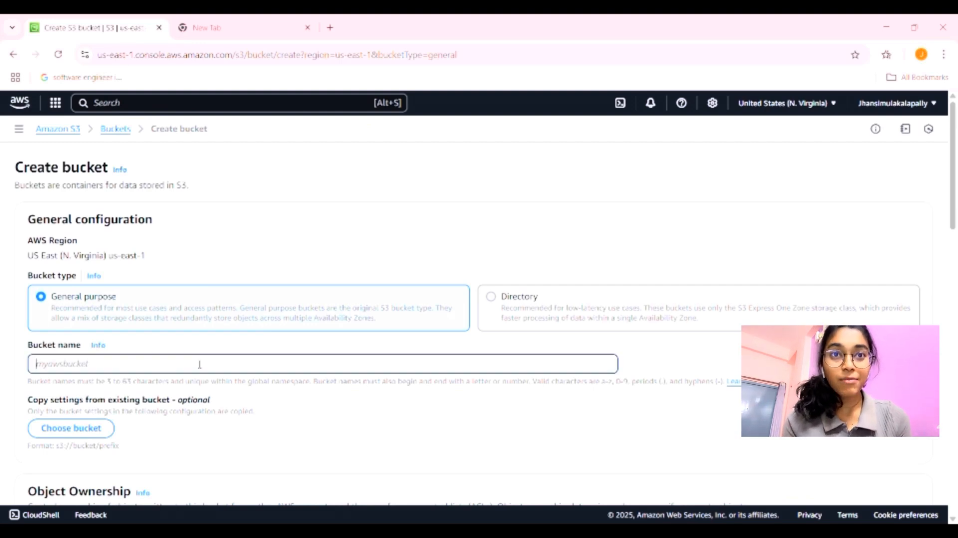
text(my-static-website-1029)
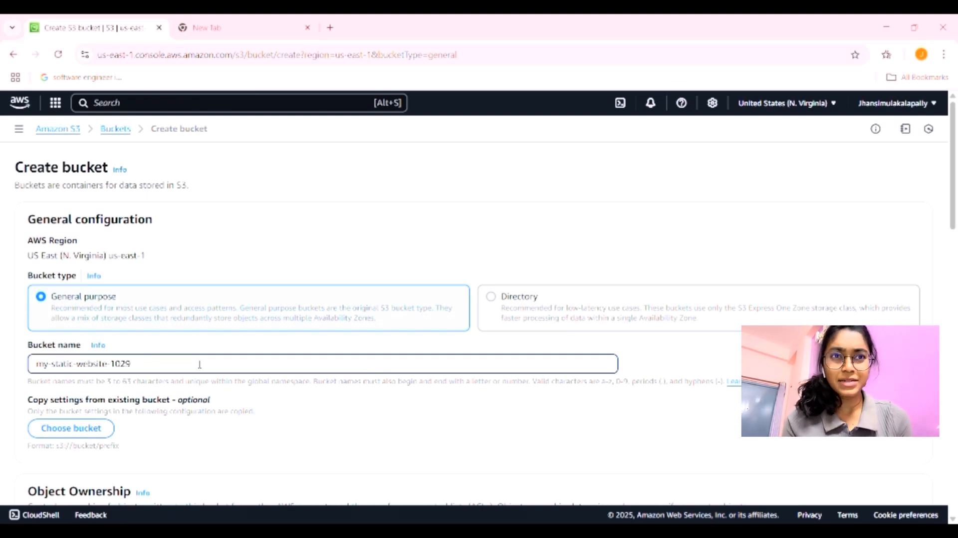
scroll(199, 364, down, 7)
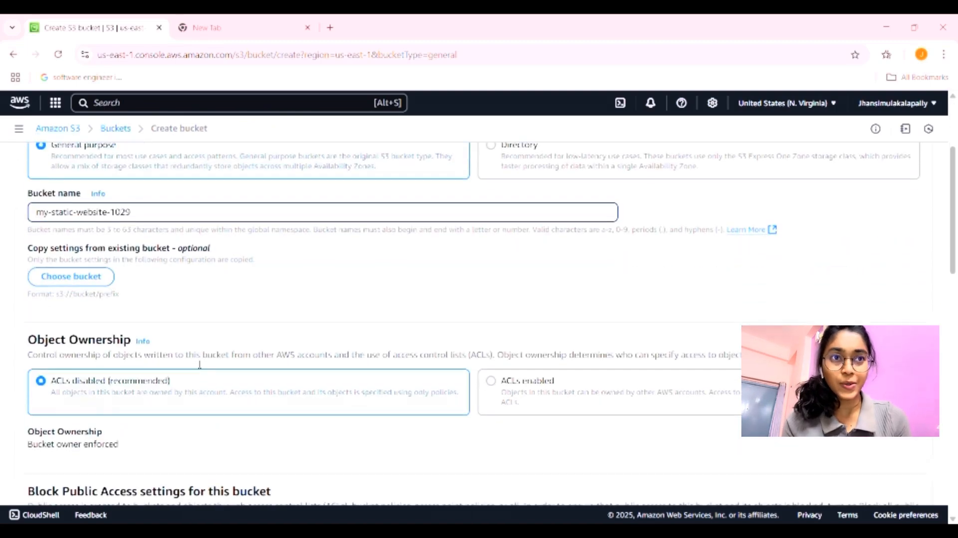
scroll(200, 364, down, 5)
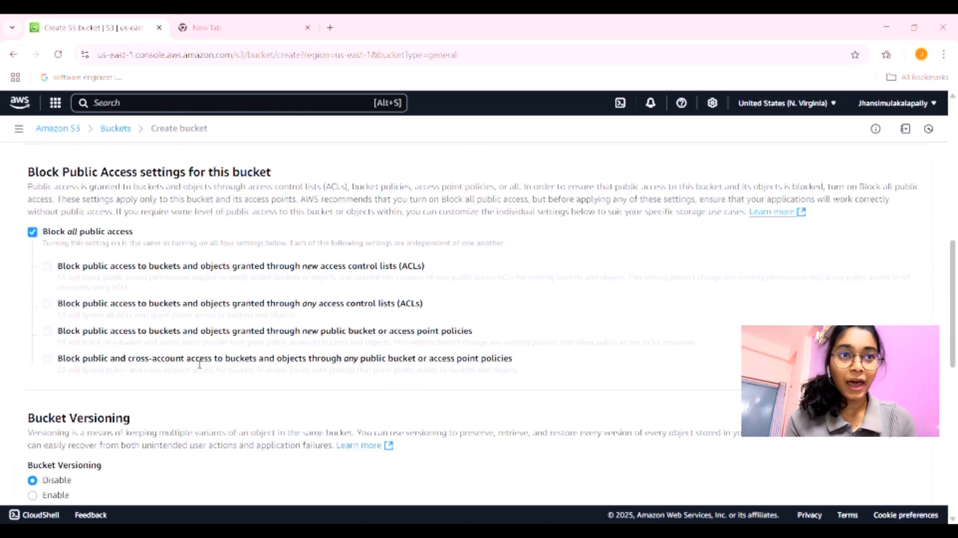
scroll(194, 363, down, 7)
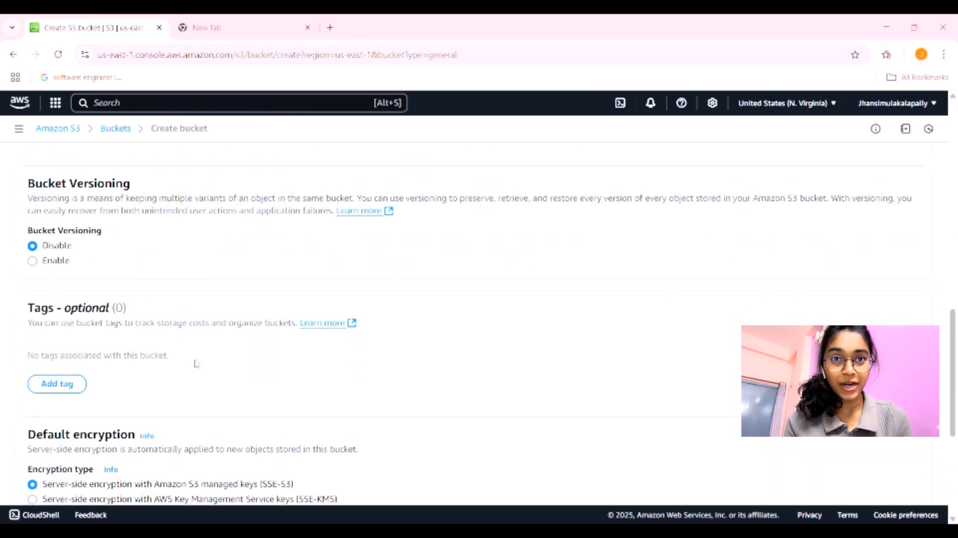
click(896, 470)
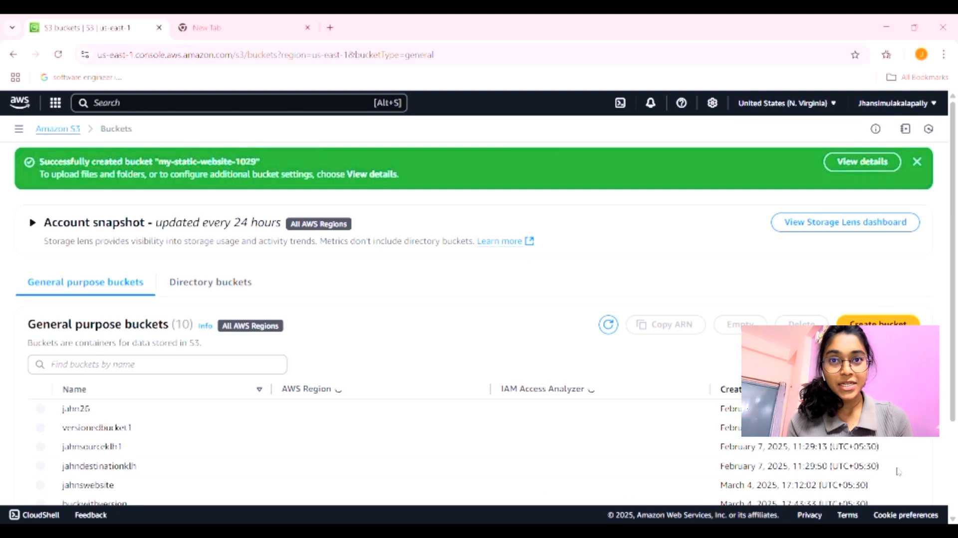
Step: Dismiss the bucket-created banner and open the my-static-website-1029 bucket
click(917, 162)
scroll(489, 239, down, 2)
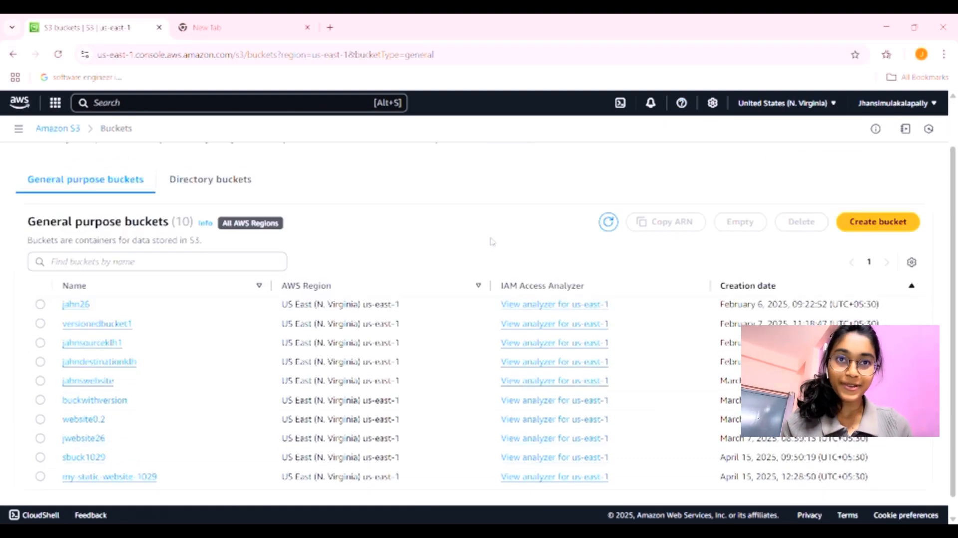
click(143, 457)
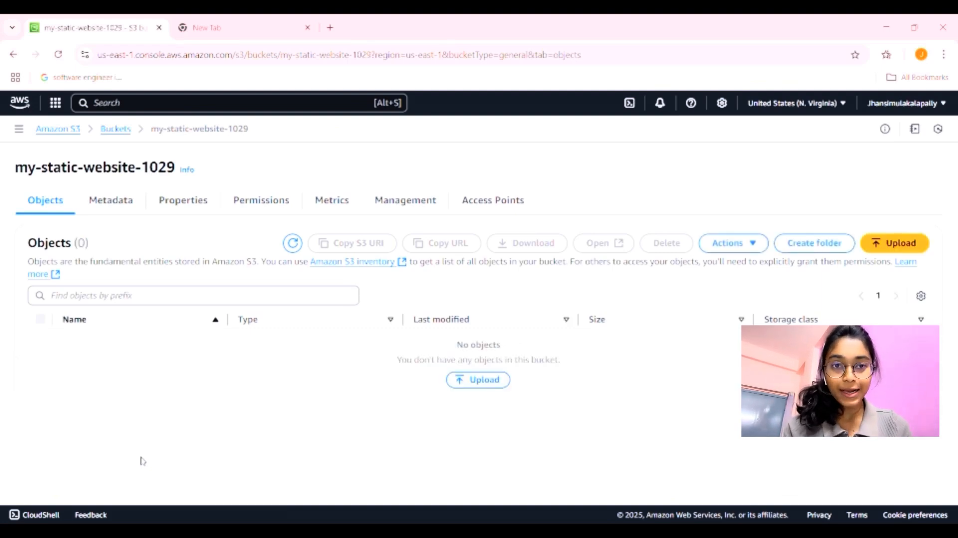
Step: Upload index.html (2.3 KB) from the computer into the bucket
click(481, 379)
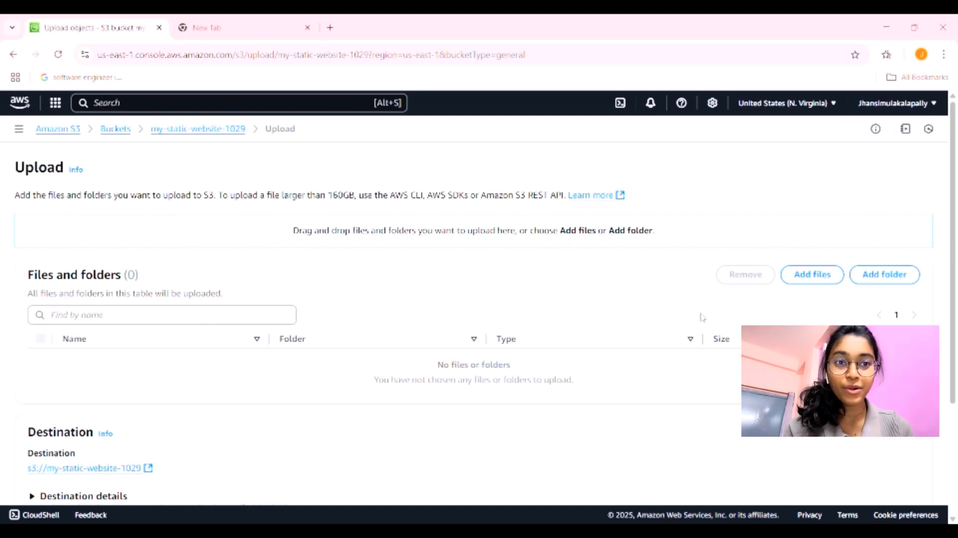
click(821, 280)
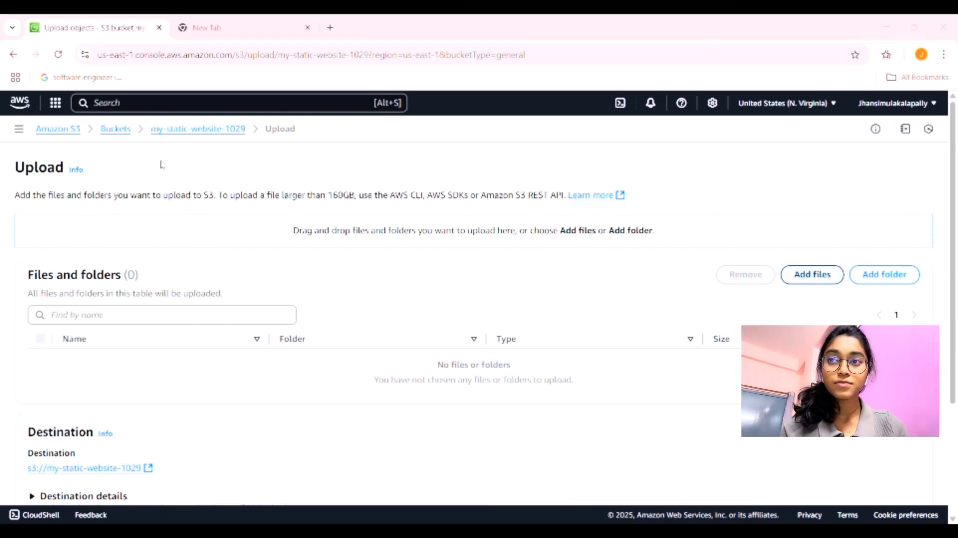
scroll(719, 356, down, 3)
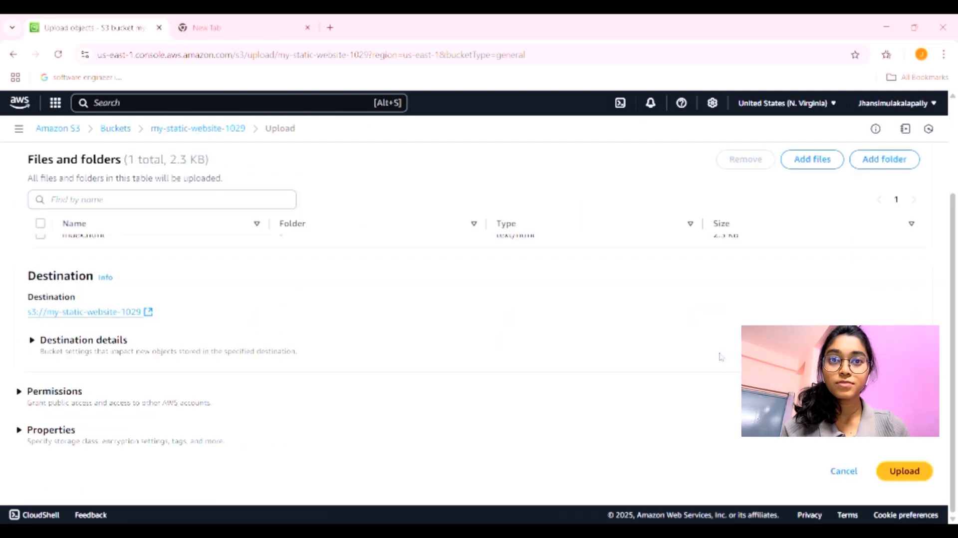
click(913, 473)
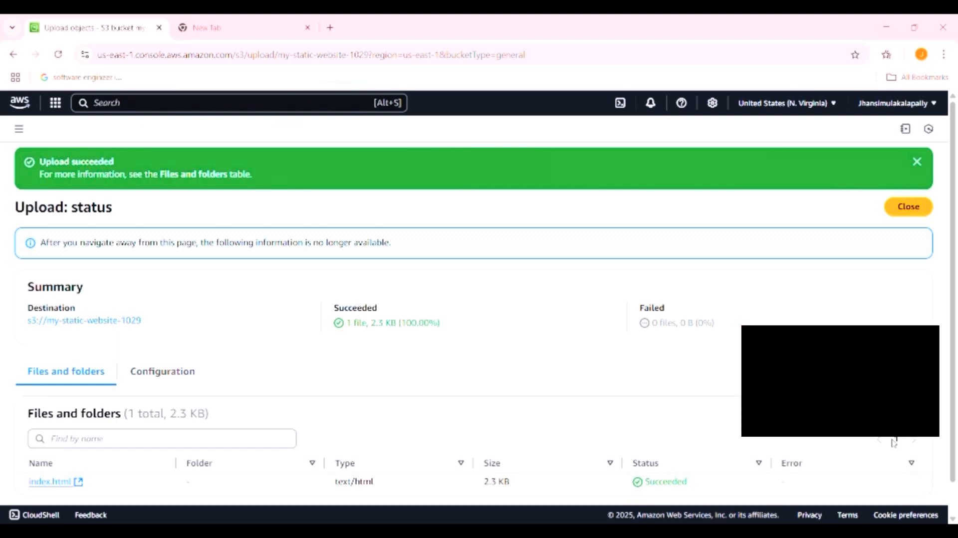
scroll(557, 395, down, 1)
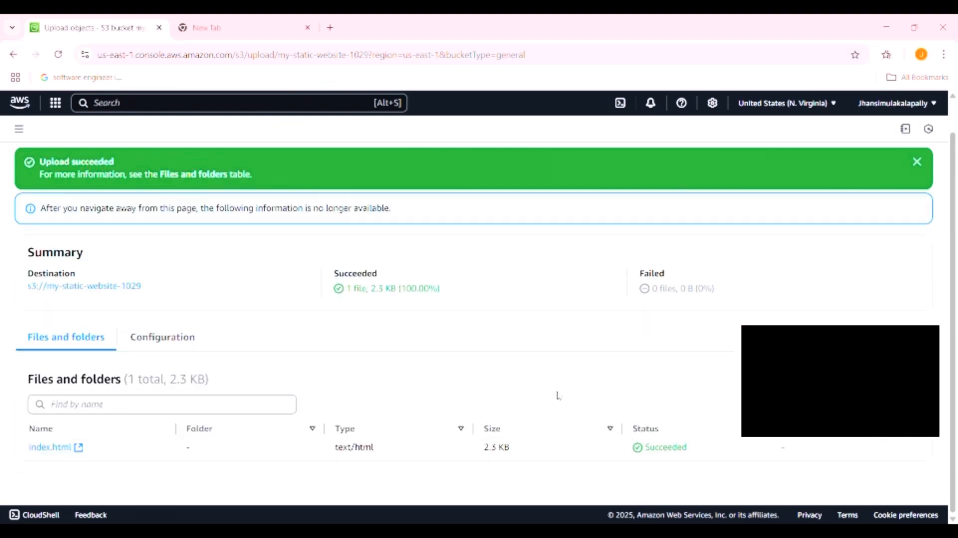
Step: Open index.html's details and copy its Object URL
click(61, 447)
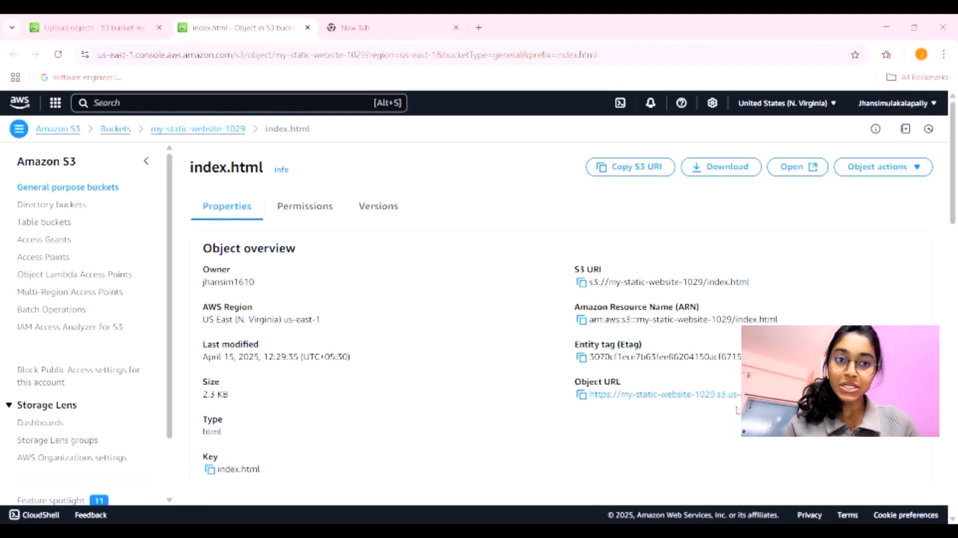
drag(868, 395, 587, 394)
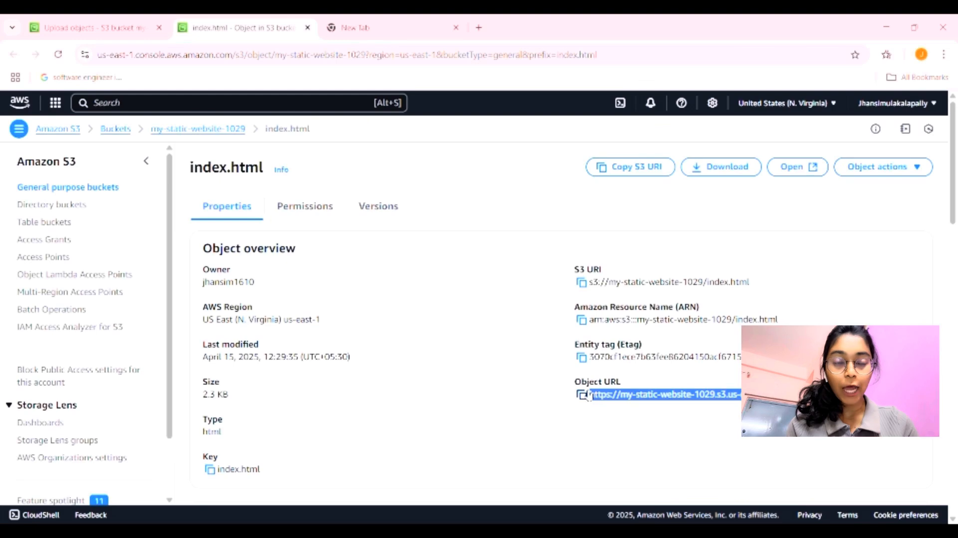
key(ctrl+c)
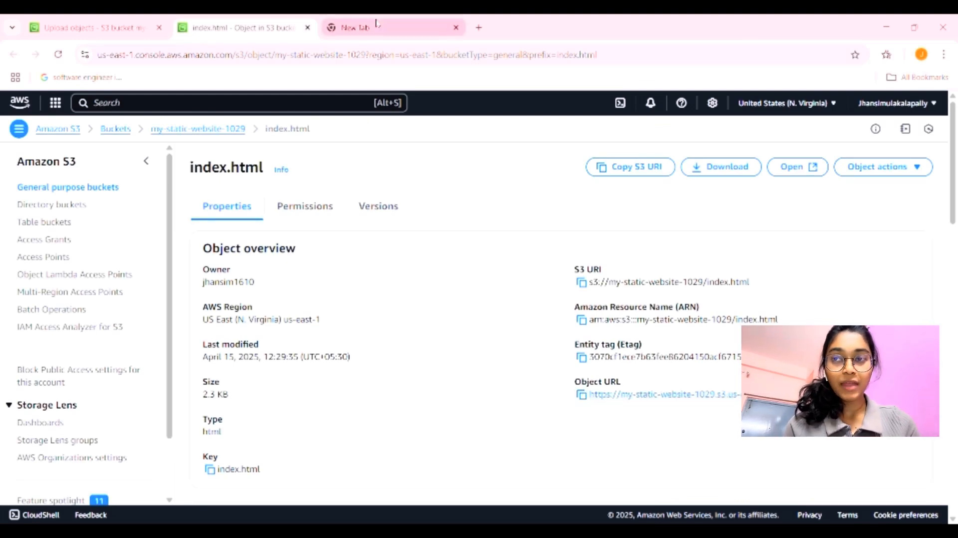
Step: Load the Object URL in a new tab, get AccessDenied, and return to the object details
click(357, 28)
click(278, 56)
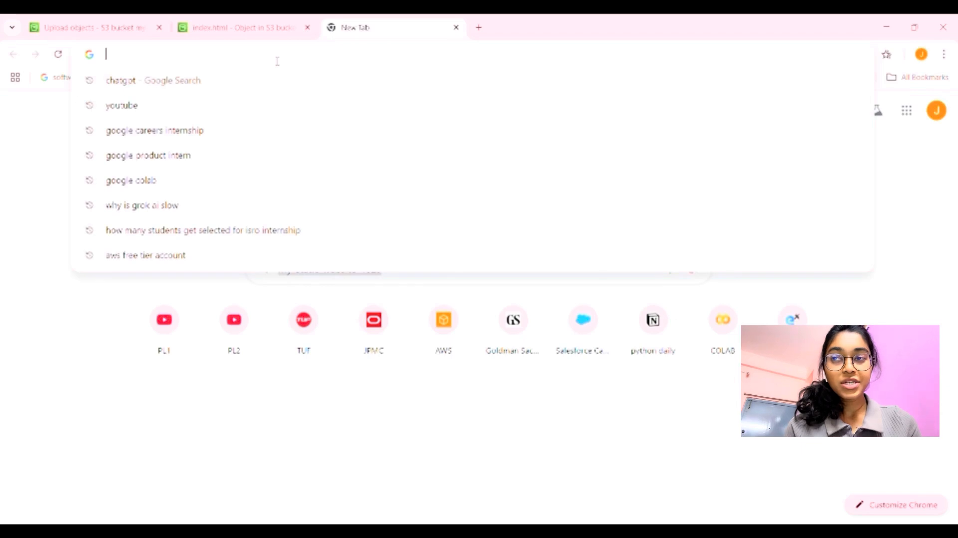
key(ctrl+v)
key(Return)
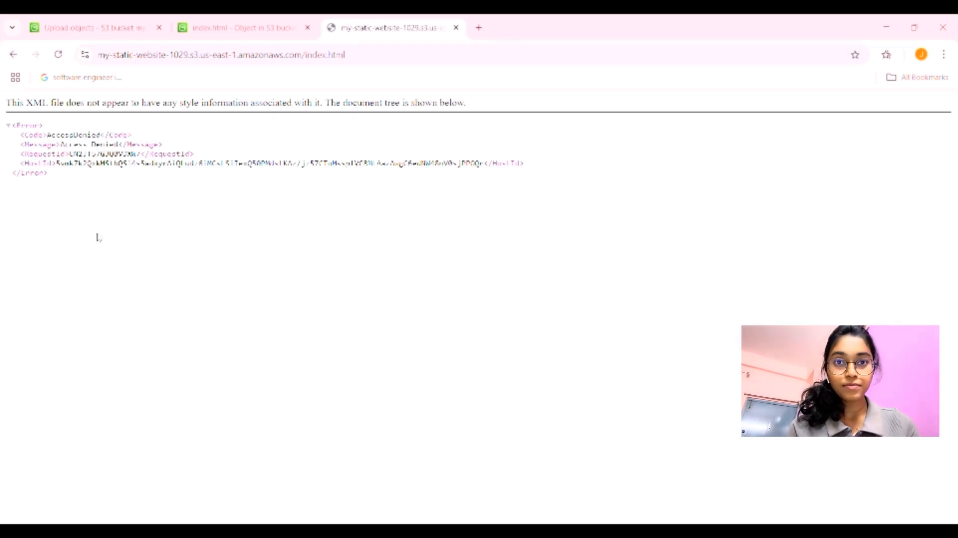
click(222, 28)
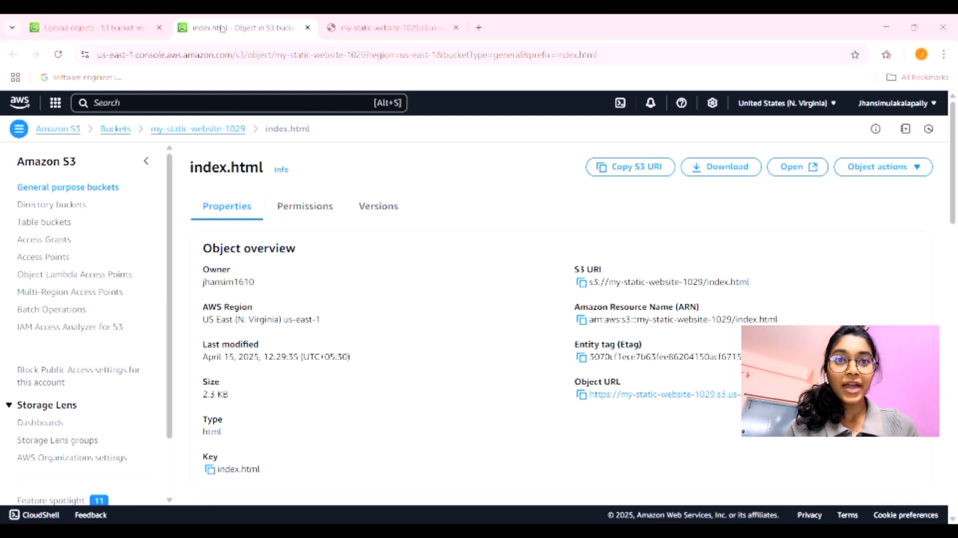
Step: Go back to my-static-website-1029 and view its Properties down to Static website hosting
click(215, 128)
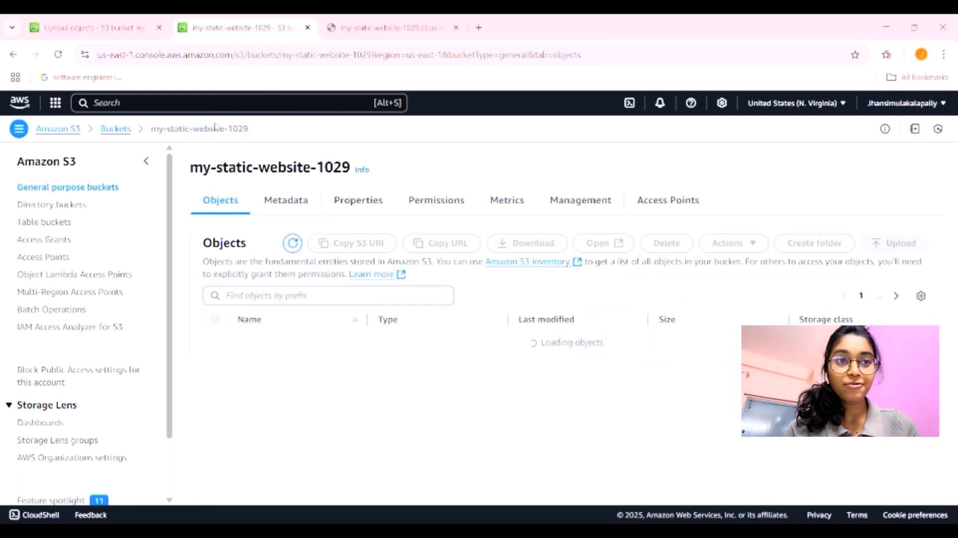
click(350, 204)
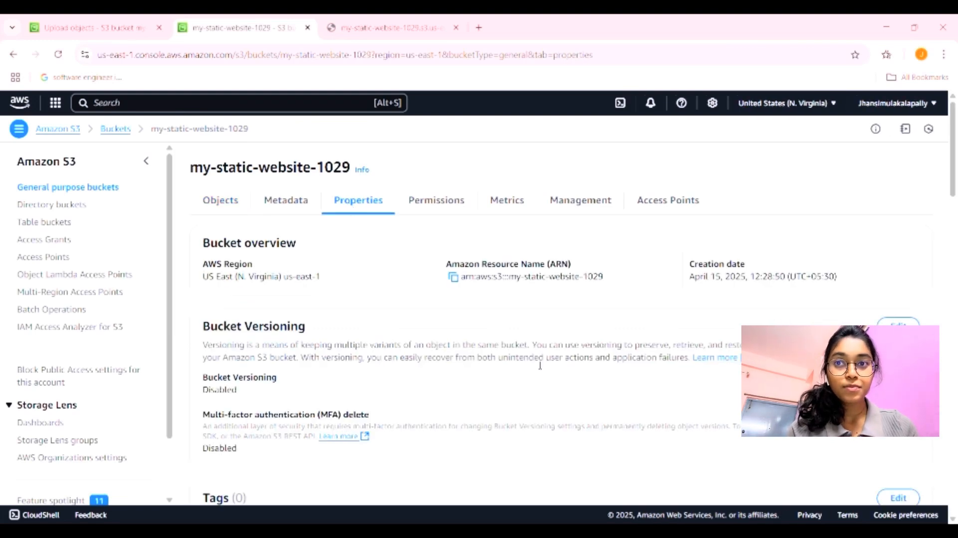
scroll(540, 365, down, 15)
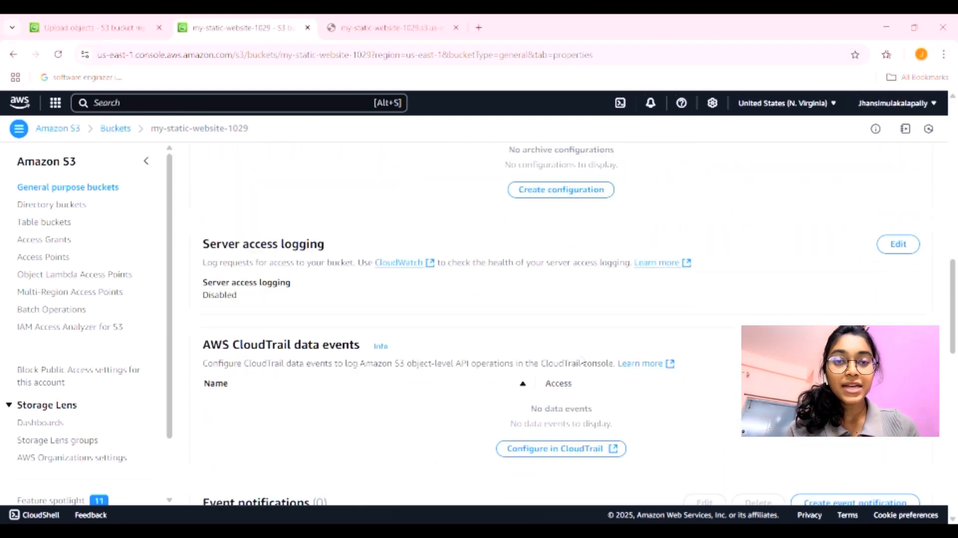
scroll(581, 360, down, 10)
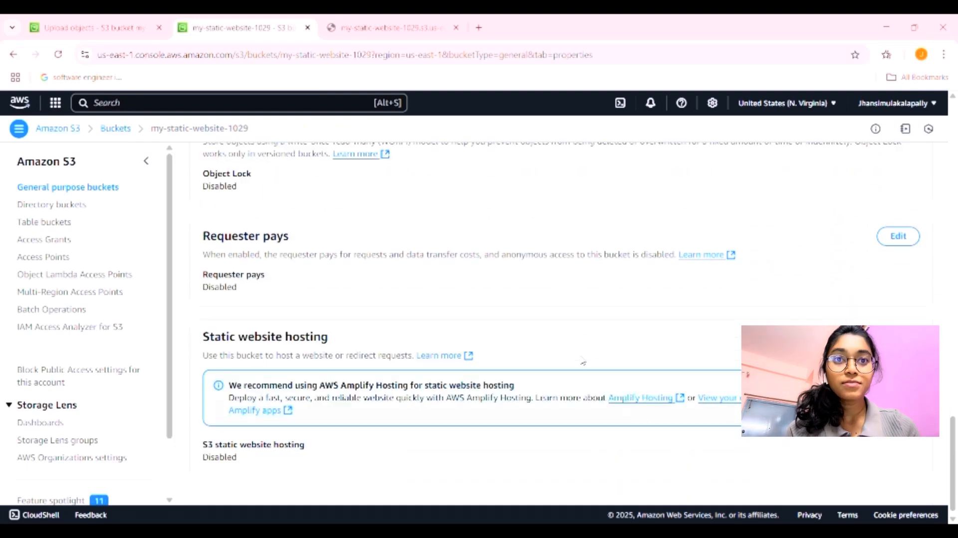
scroll(583, 362, down, 1)
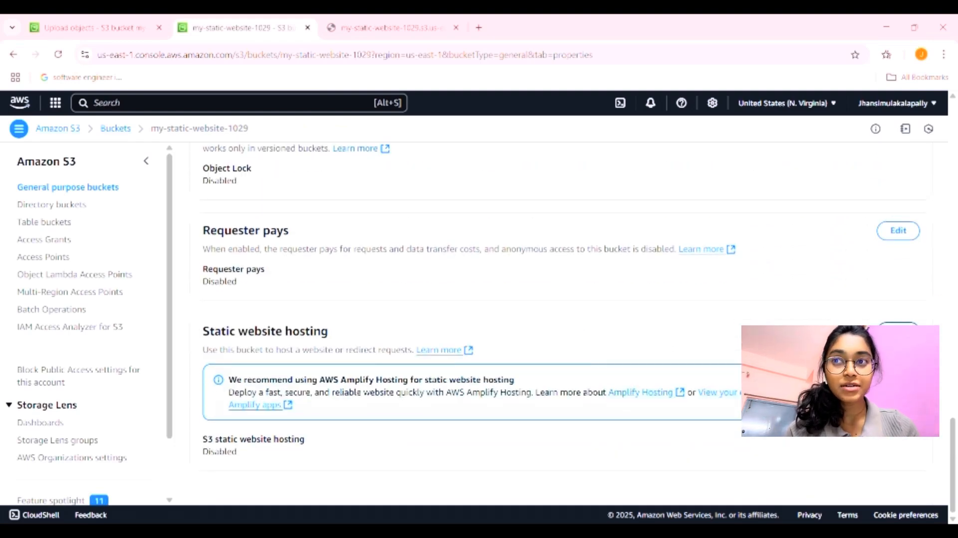
Step: Enable static website hosting with index.html as the index document and save
click(898, 332)
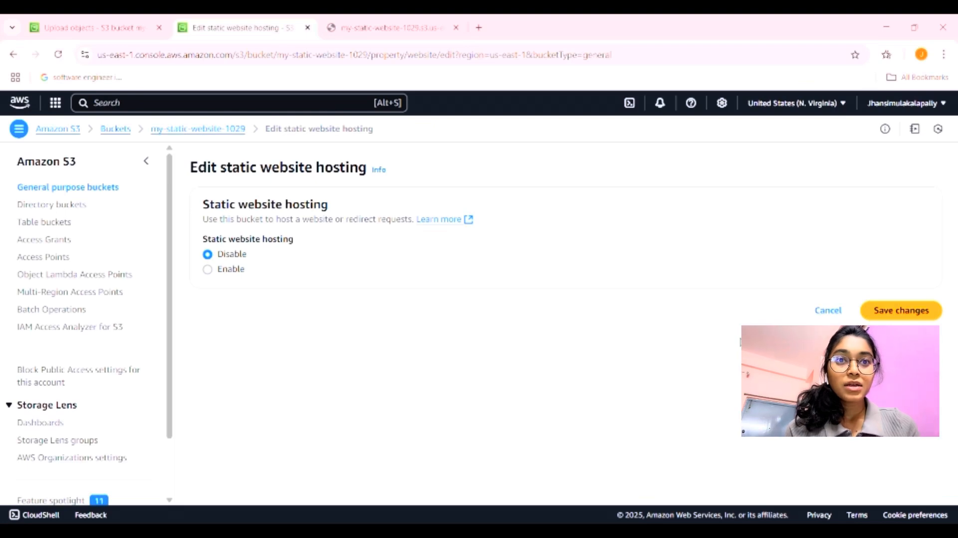
click(208, 271)
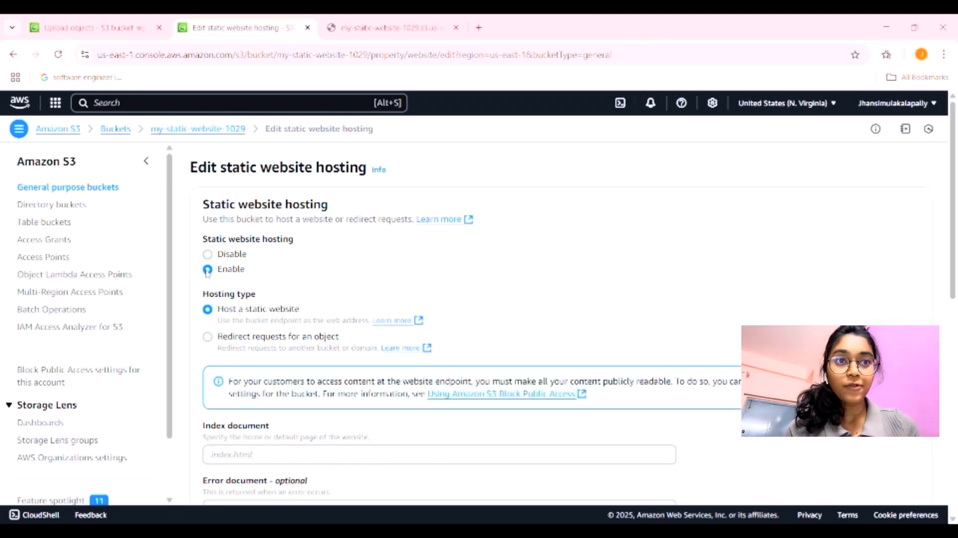
scroll(568, 307, down, 3)
click(346, 326)
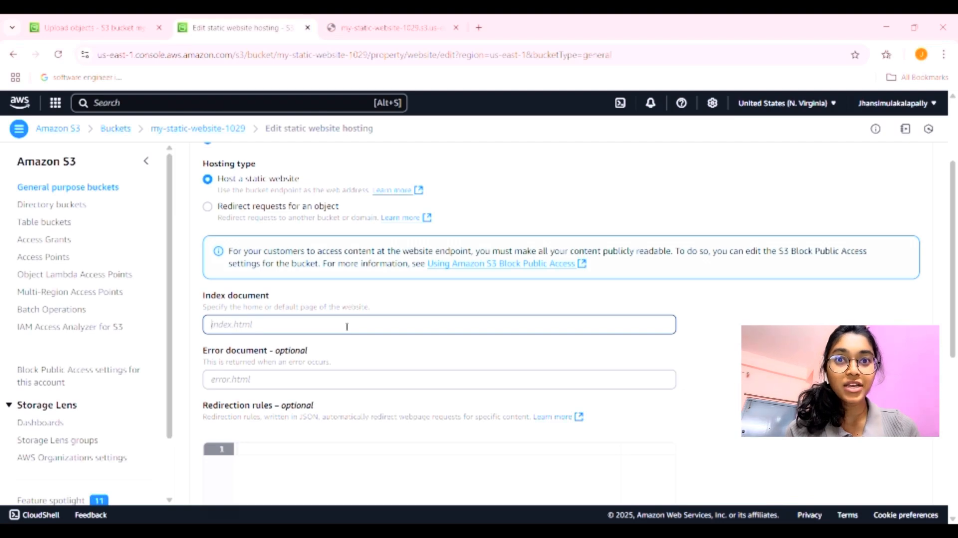
text(inde)
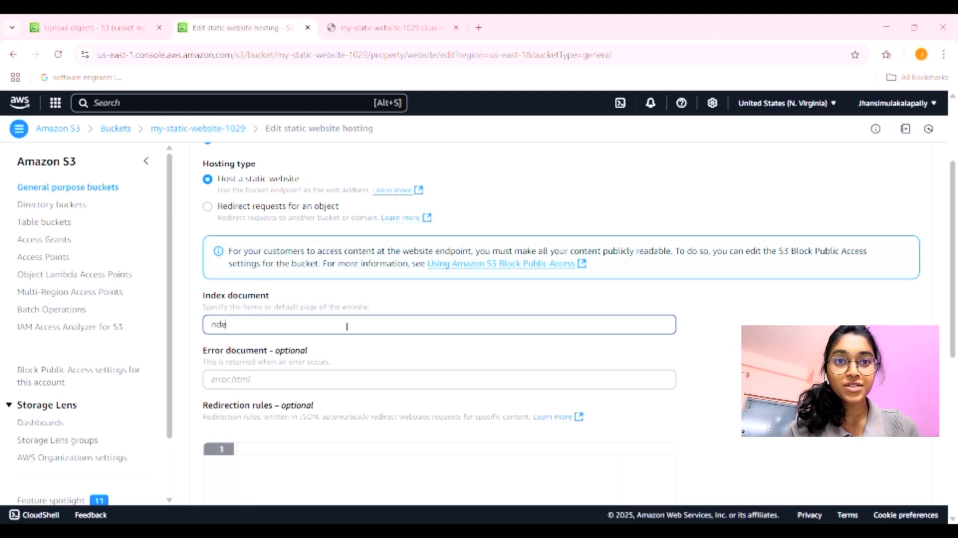
key(BackSpace)
key(BackSpace)
key(BackSpace)
text(innde)
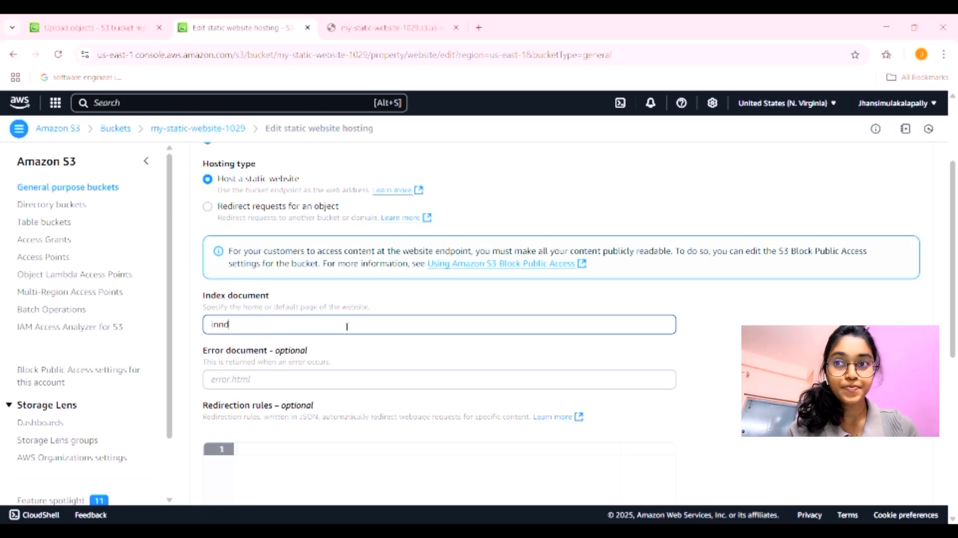
key(BackSpace)
key(BackSpace)
key(BackSpace)
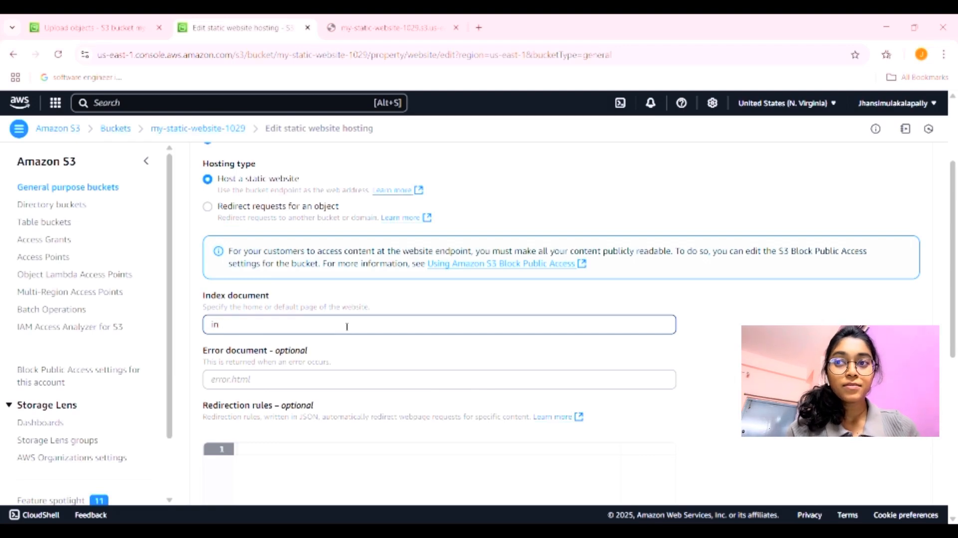
text(dex.html)
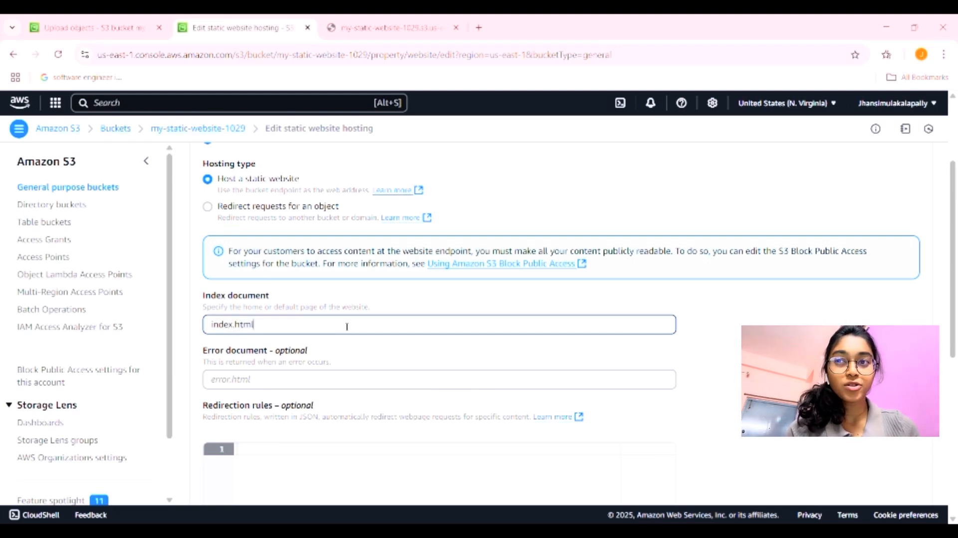
scroll(346, 327, down, 3)
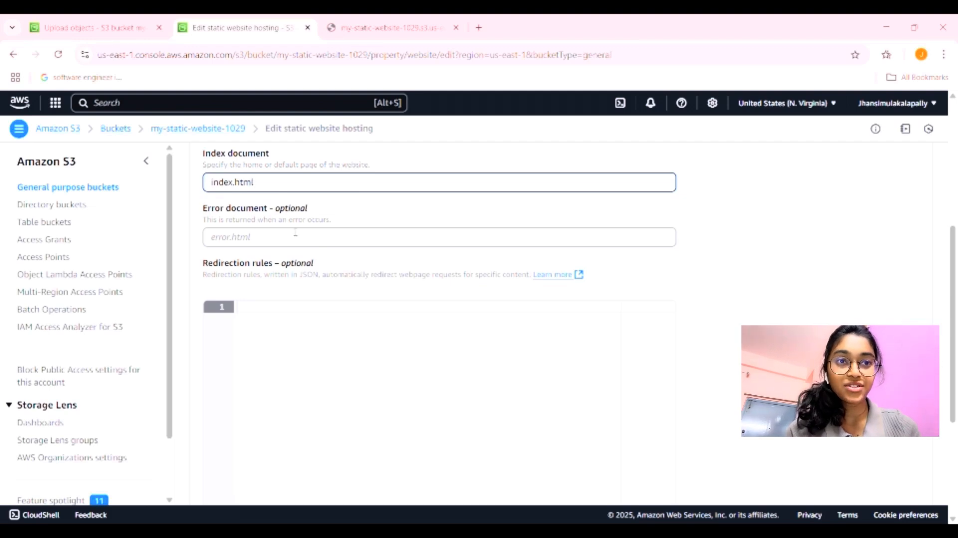
scroll(359, 264, down, 5)
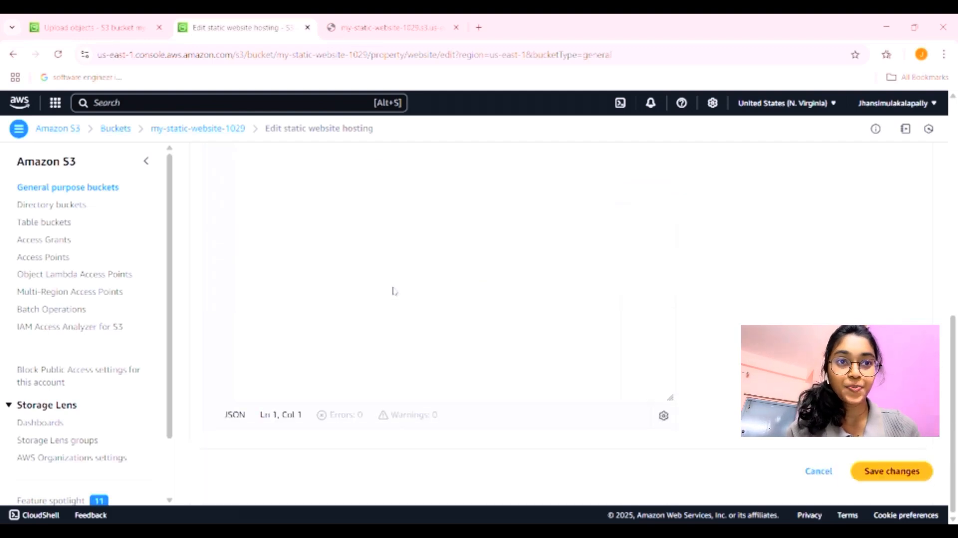
click(886, 471)
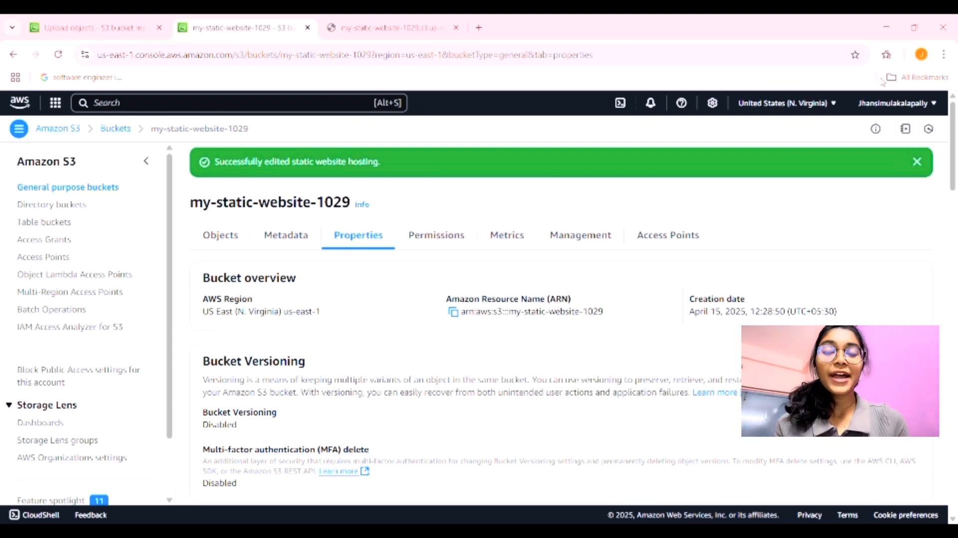
click(378, 25)
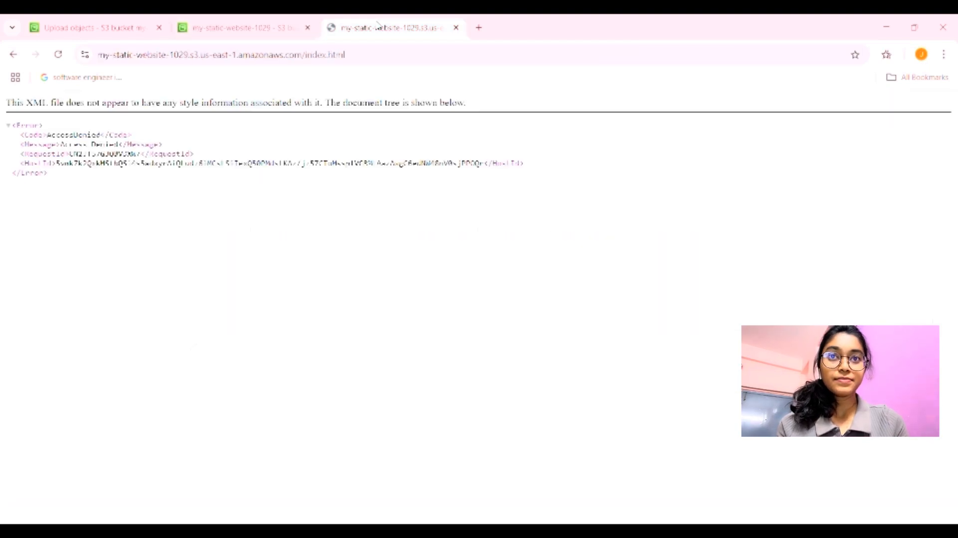
click(57, 60)
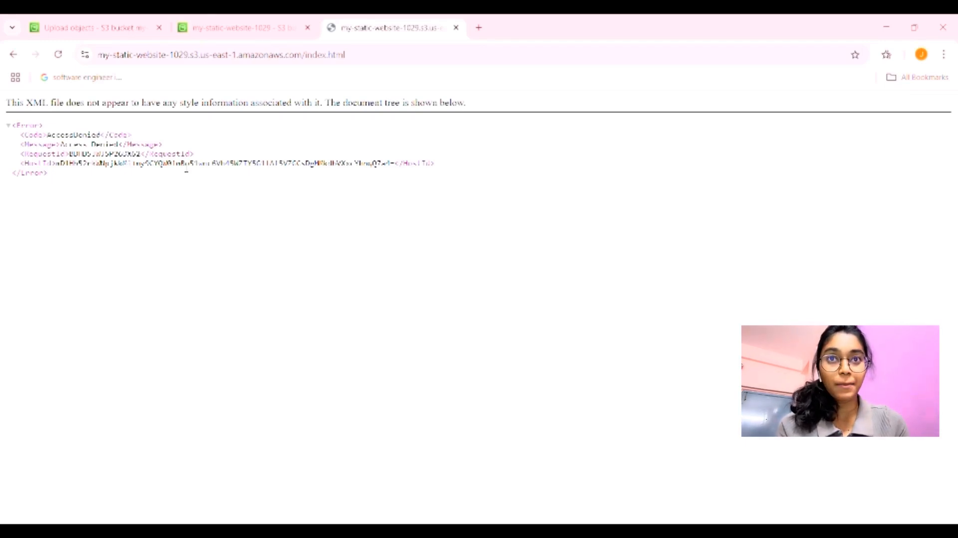
click(245, 22)
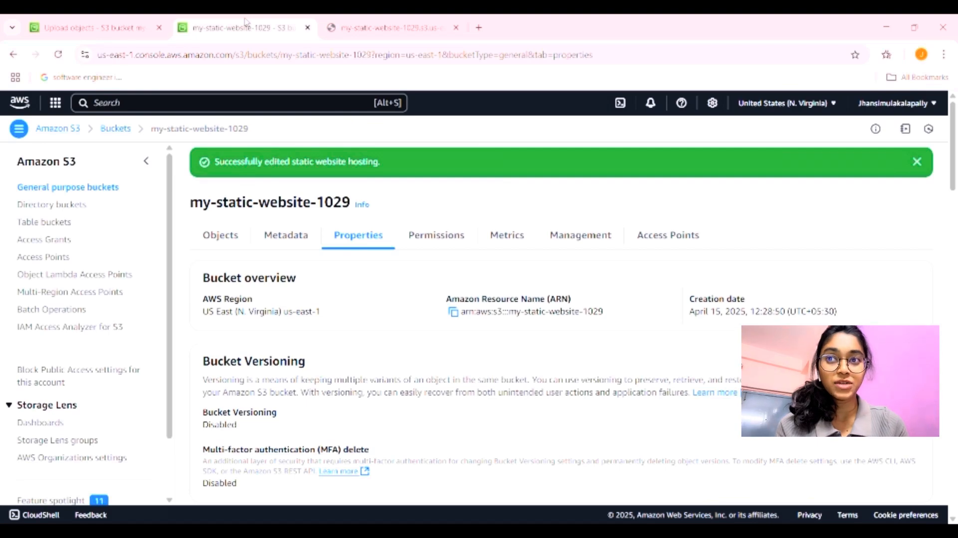
Step: Turn off Block all public access on the bucket's Permissions tab, approving with 'confirm'
click(435, 237)
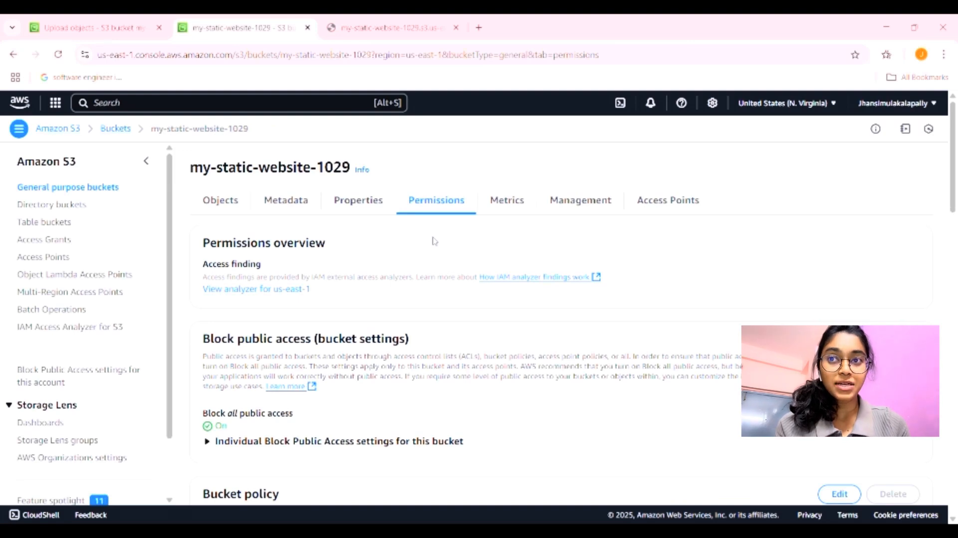
scroll(433, 241, down, 1)
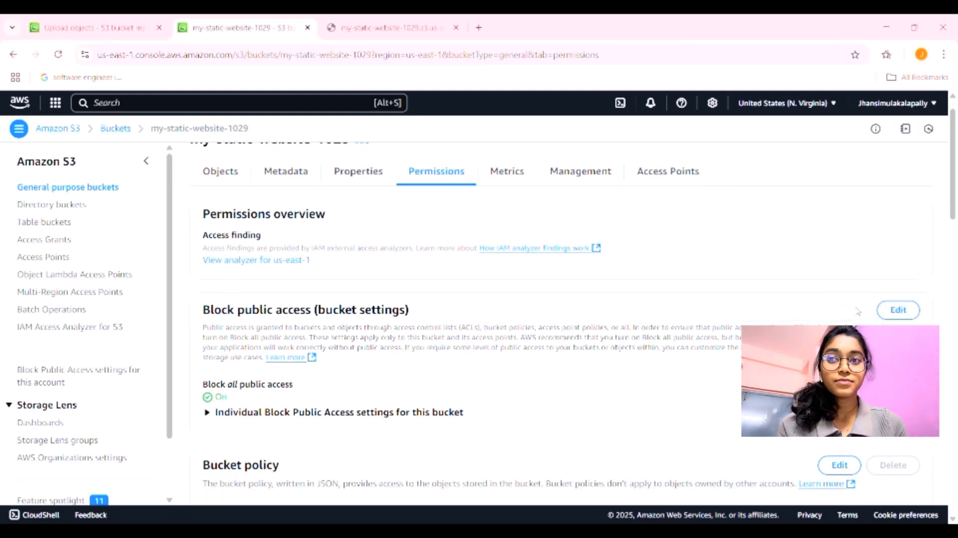
click(896, 311)
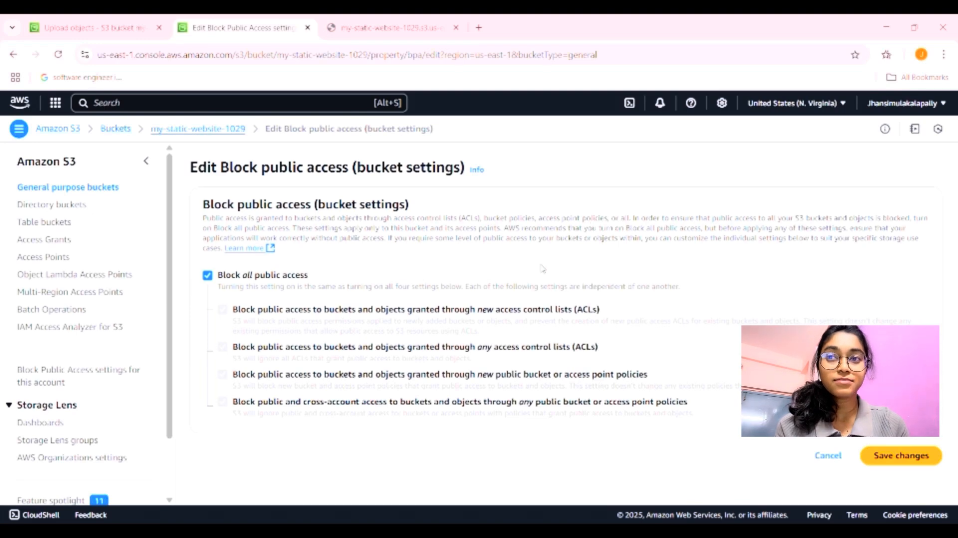
click(208, 275)
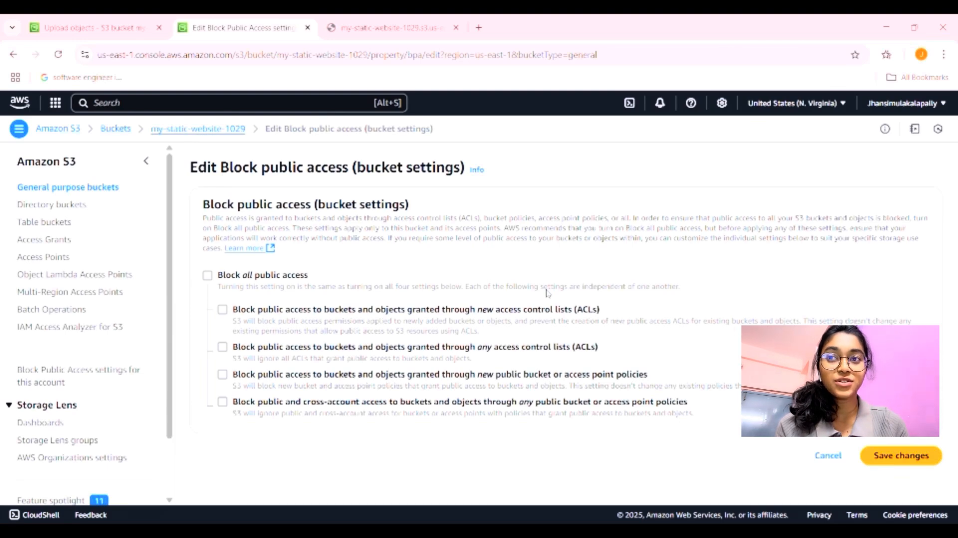
click(887, 455)
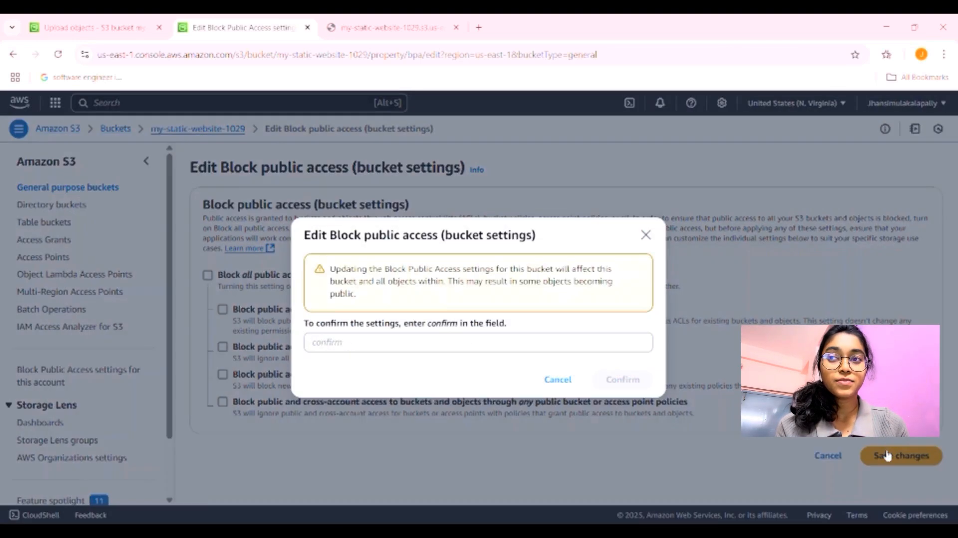
click(430, 343)
text(c)
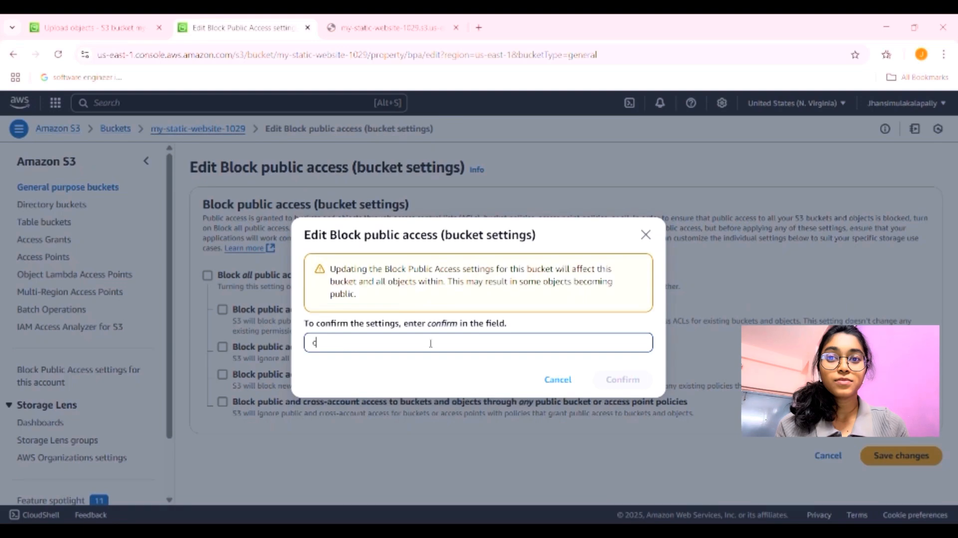
text(onfirm)
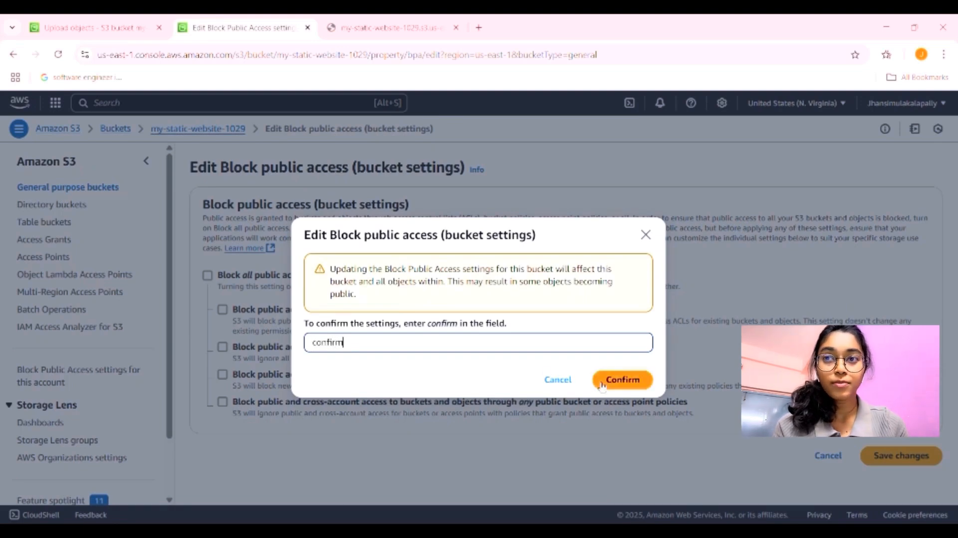
click(601, 384)
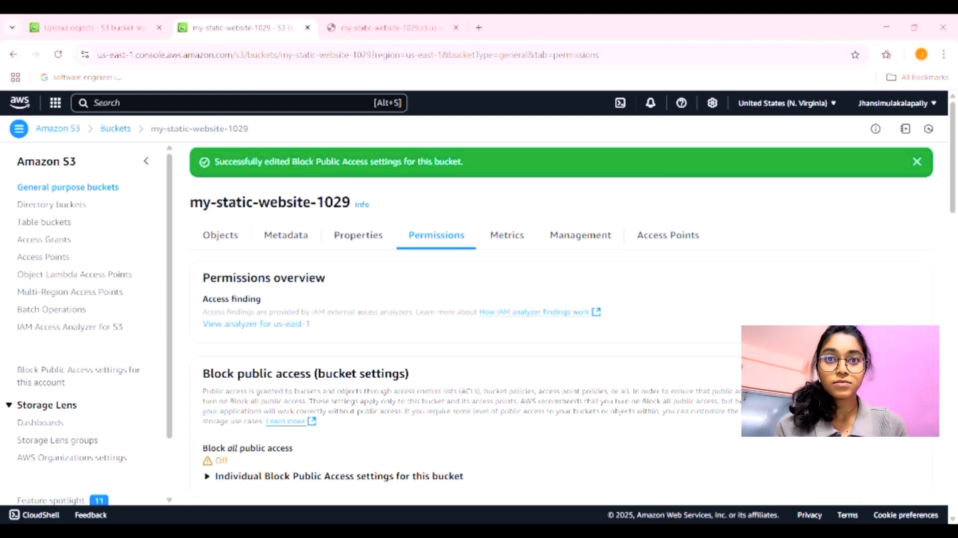
Step: Reload the index.html page, still Access Denied, then return to the Permissions page
click(402, 29)
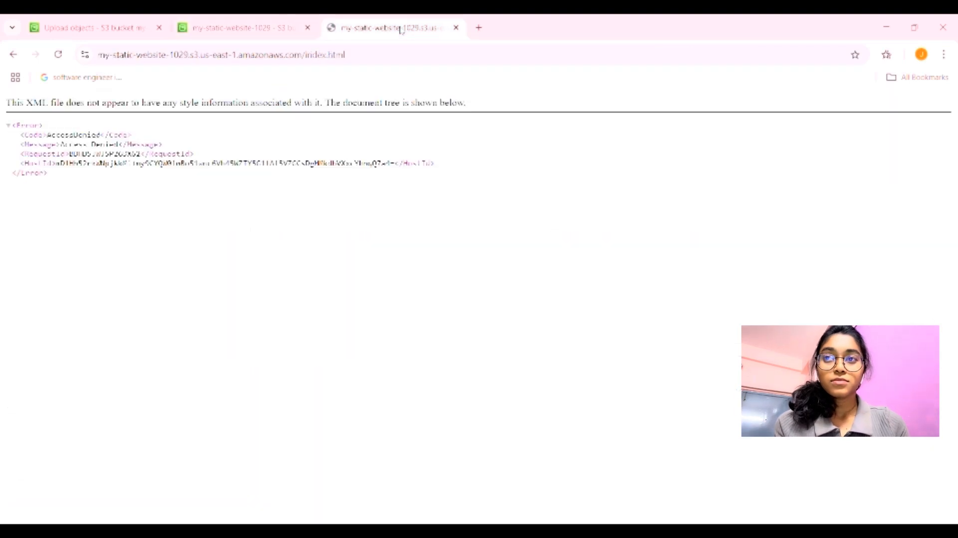
click(58, 54)
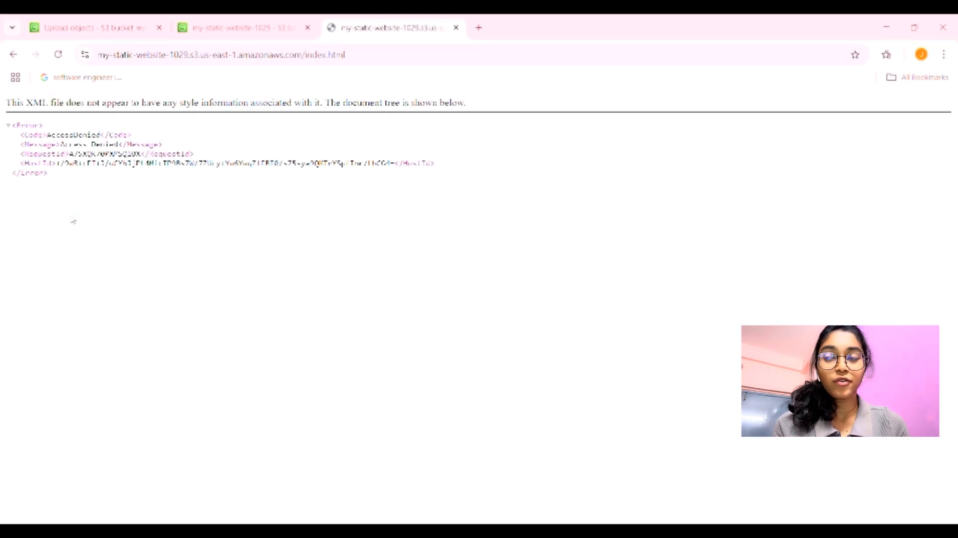
click(248, 18)
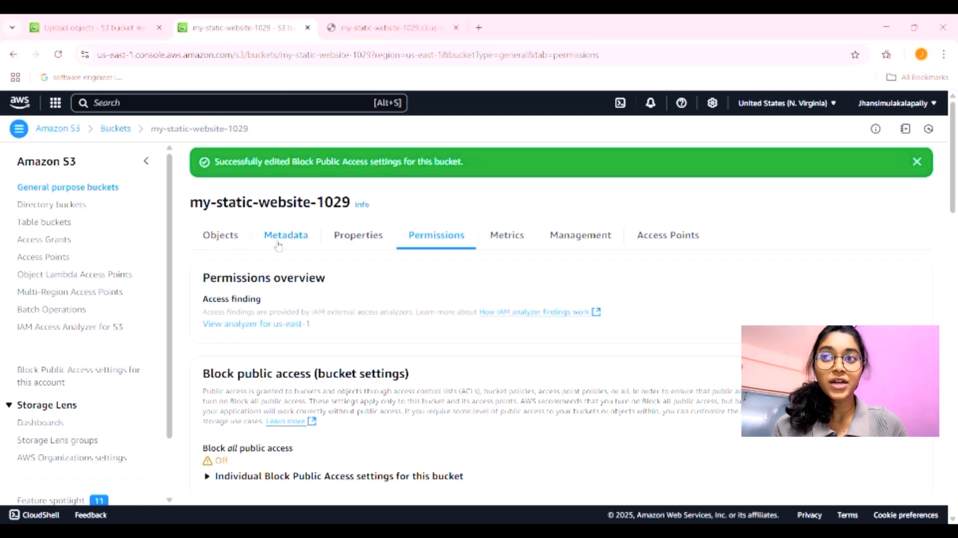
Step: Set Object Ownership to ACLs enabled (Bucket owner preferred), acknowledging the change, and save
scroll(429, 308, down, 2)
scroll(428, 308, down, 10)
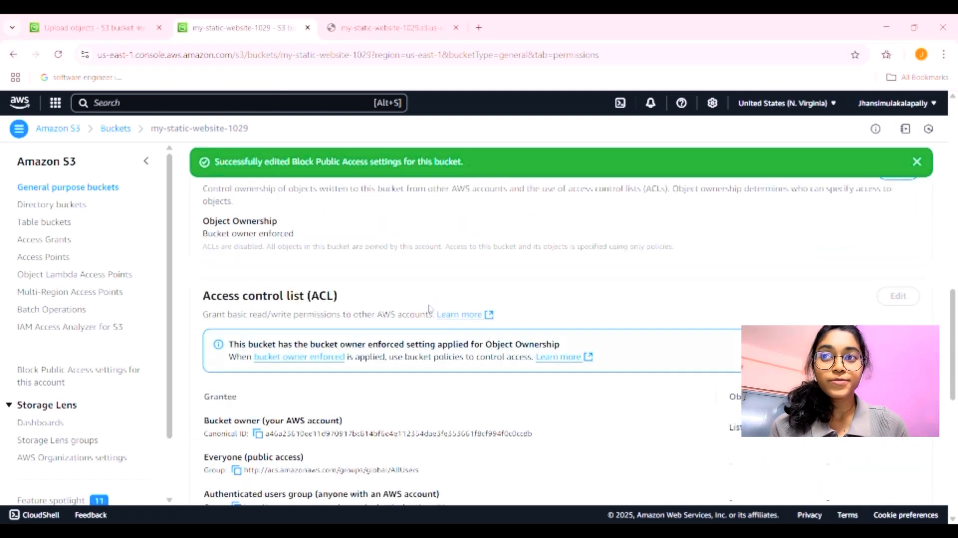
scroll(430, 308, up, 3)
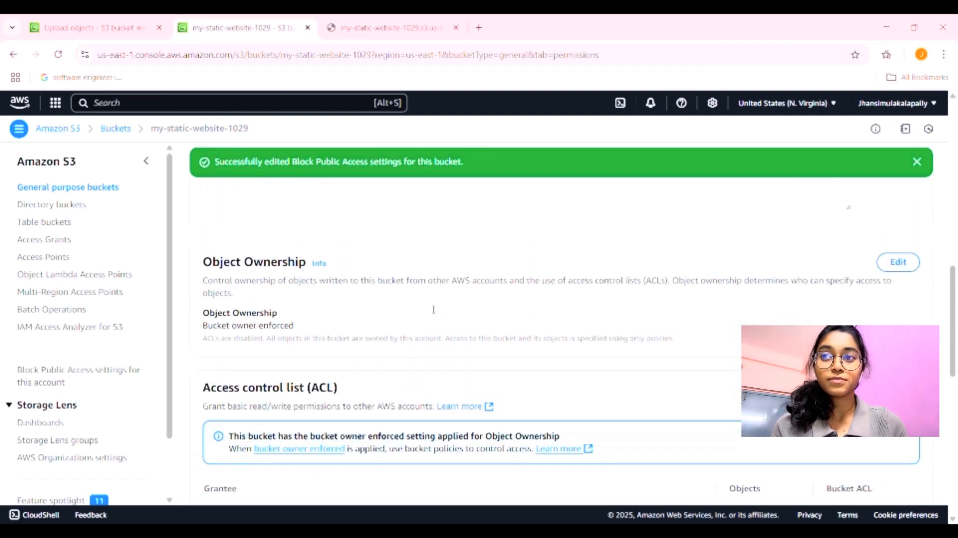
click(895, 265)
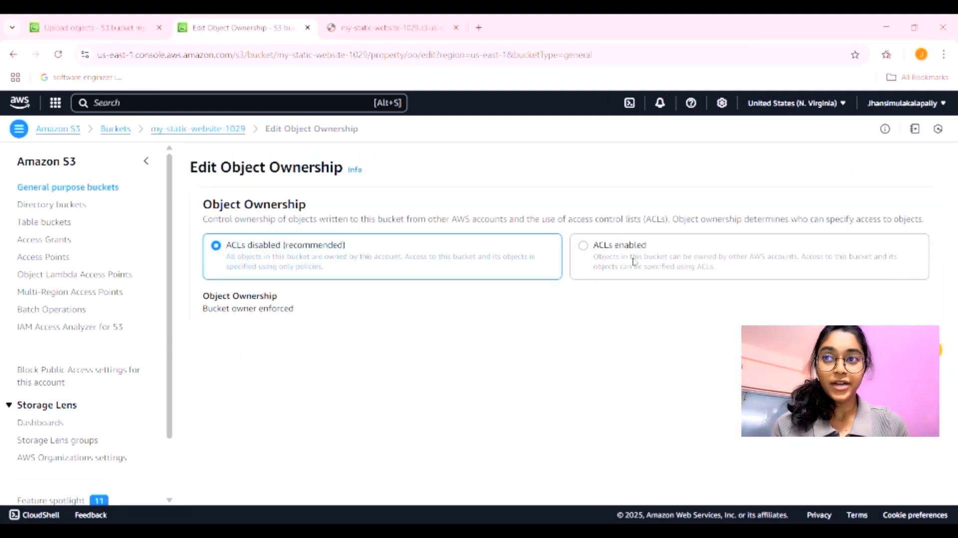
click(587, 249)
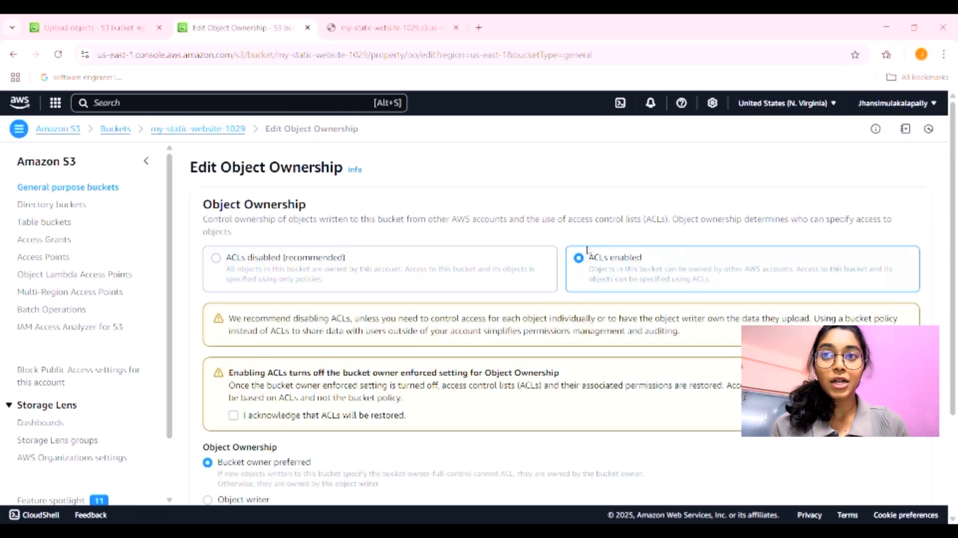
scroll(669, 383, down, 3)
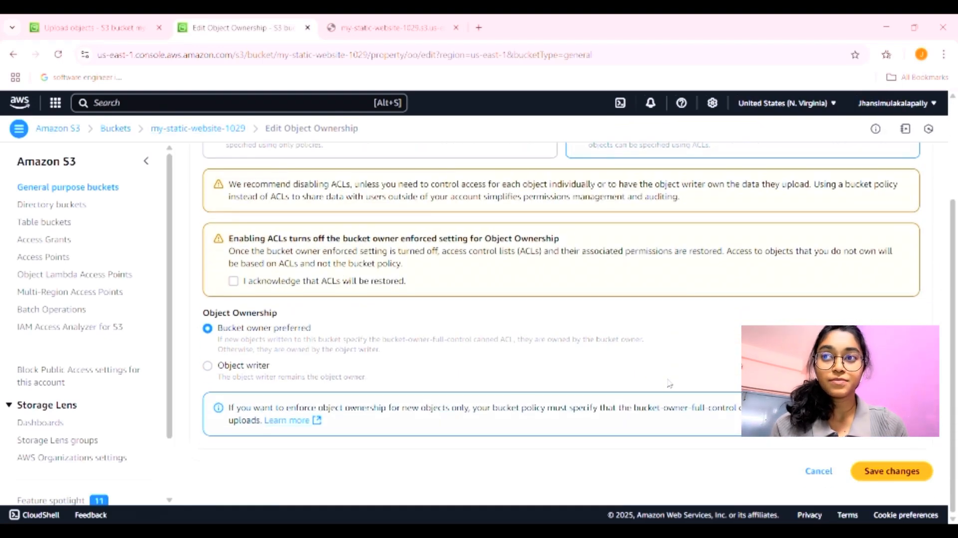
click(877, 473)
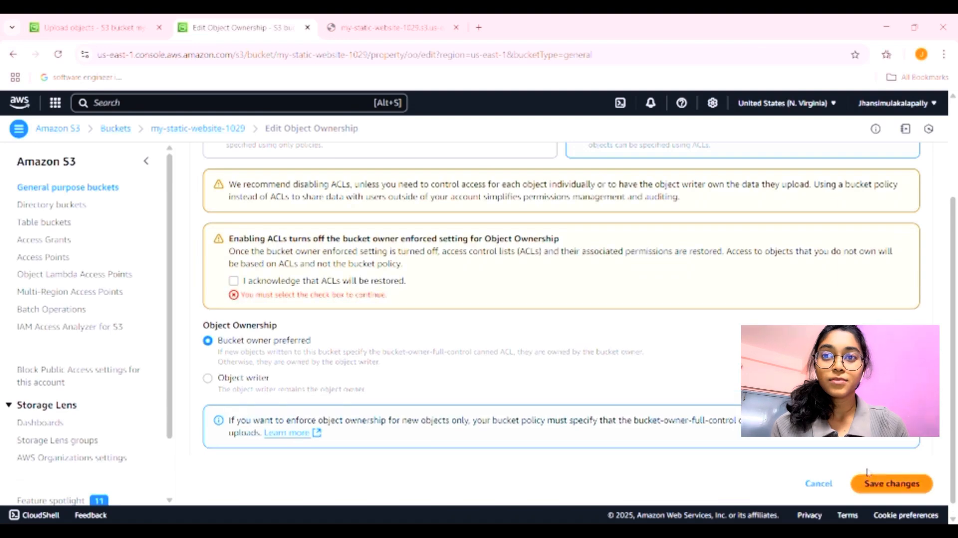
click(233, 281)
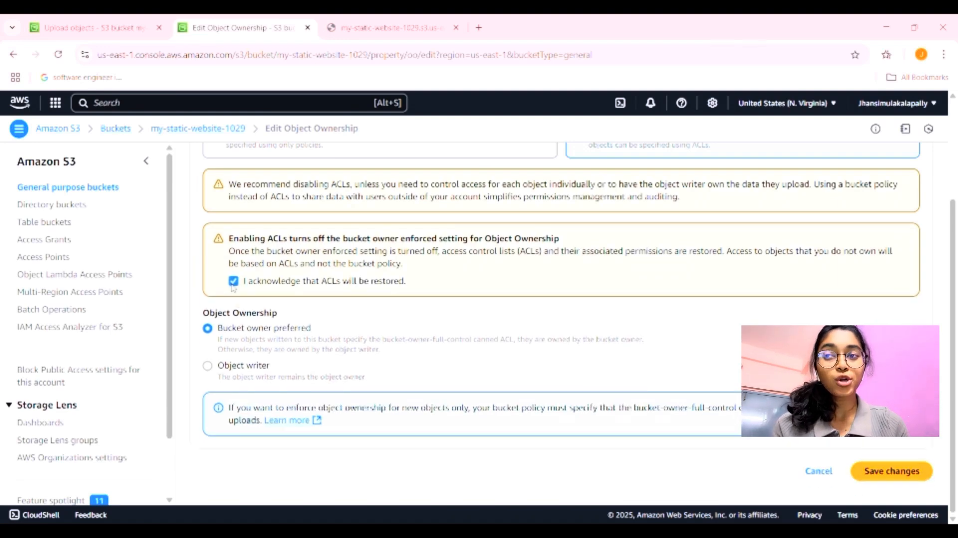
click(881, 471)
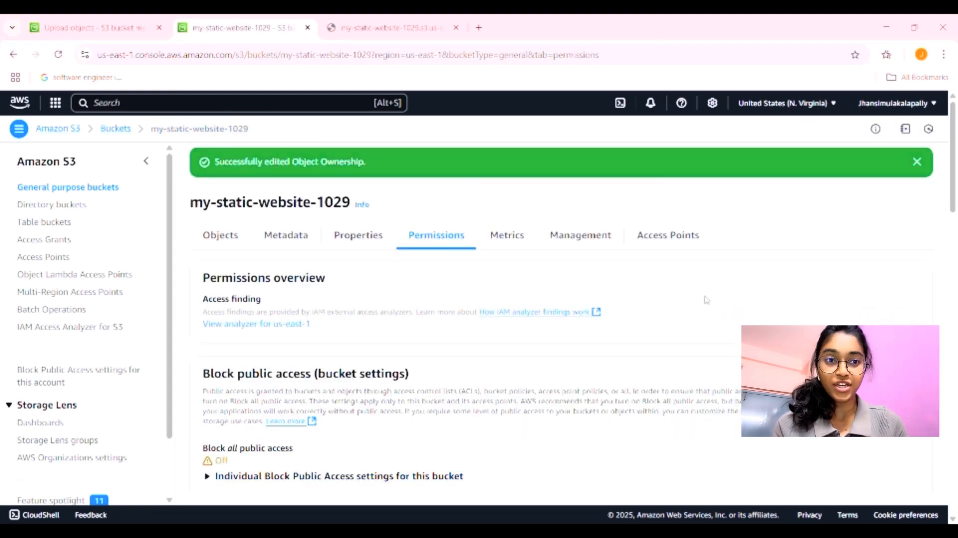
Step: Show the bucket's Objects list containing index.html
scroll(609, 371, down, 1)
scroll(560, 385, up, 1)
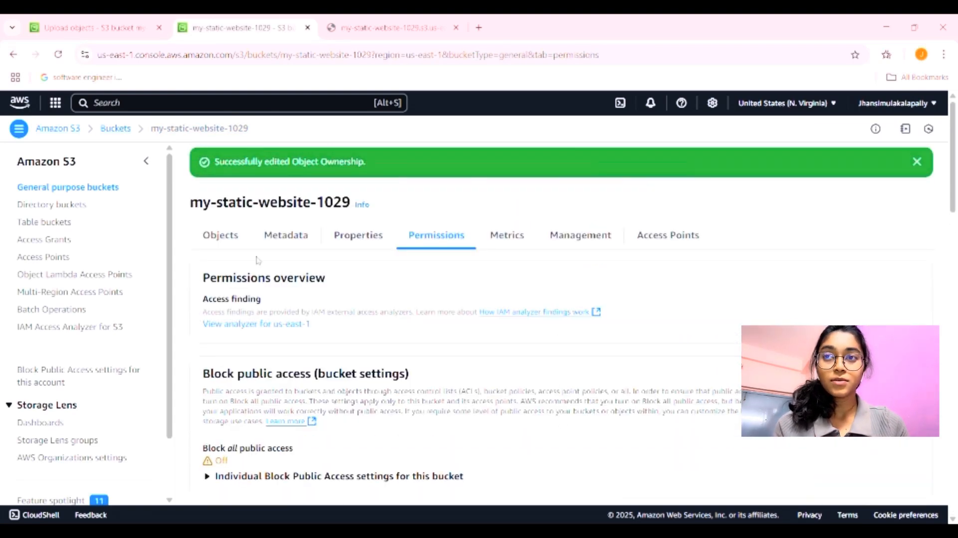
click(220, 236)
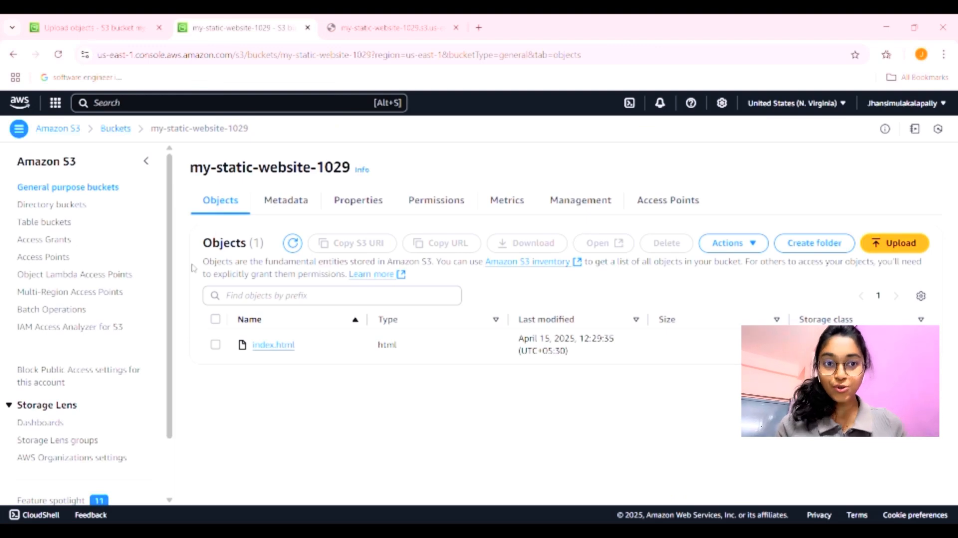
Step: Make index.html public using ACL, then switch to the website tab
click(215, 345)
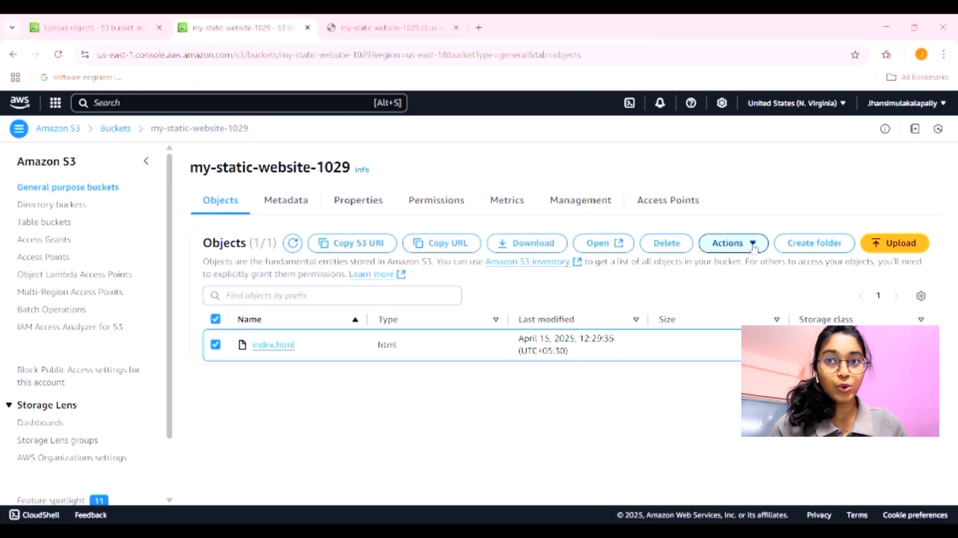
click(729, 243)
scroll(731, 364, down, 1)
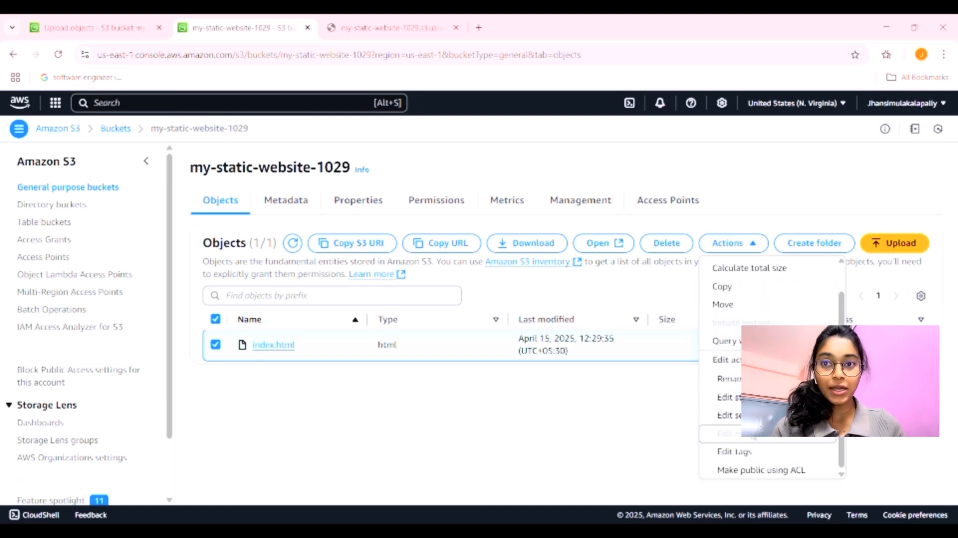
click(754, 470)
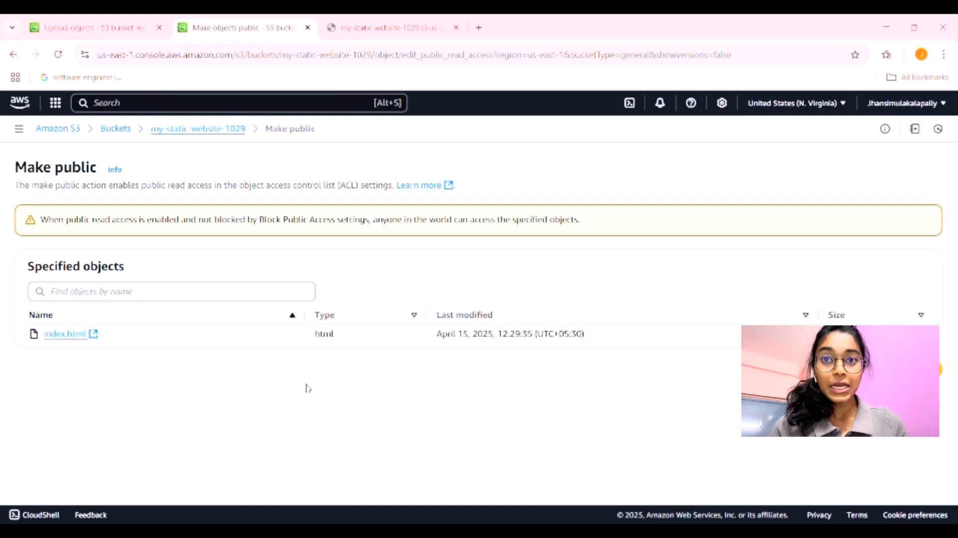
click(937, 369)
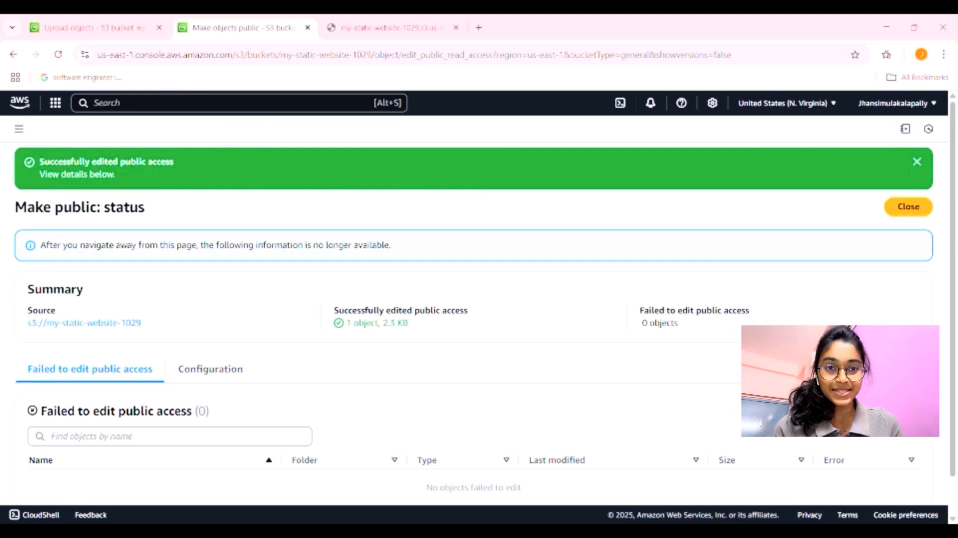
click(907, 207)
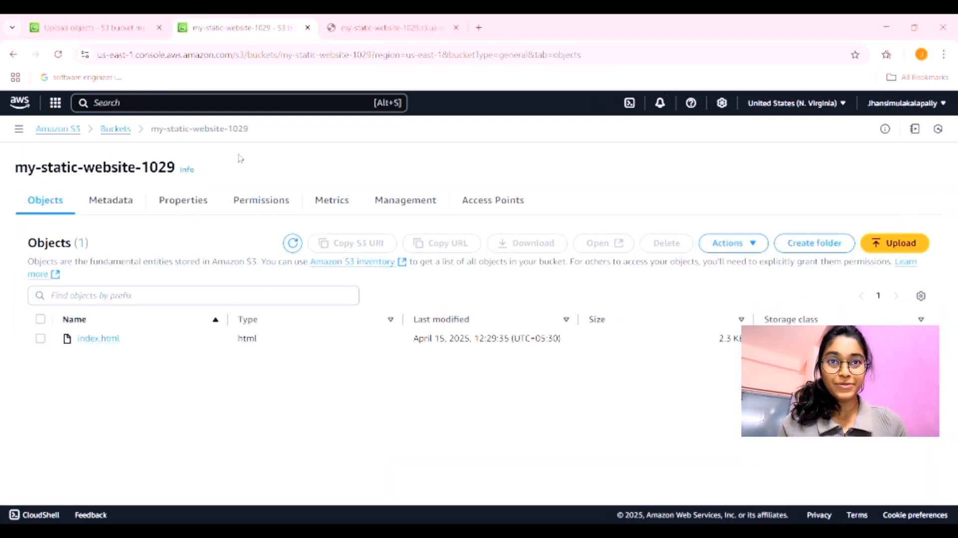
click(389, 28)
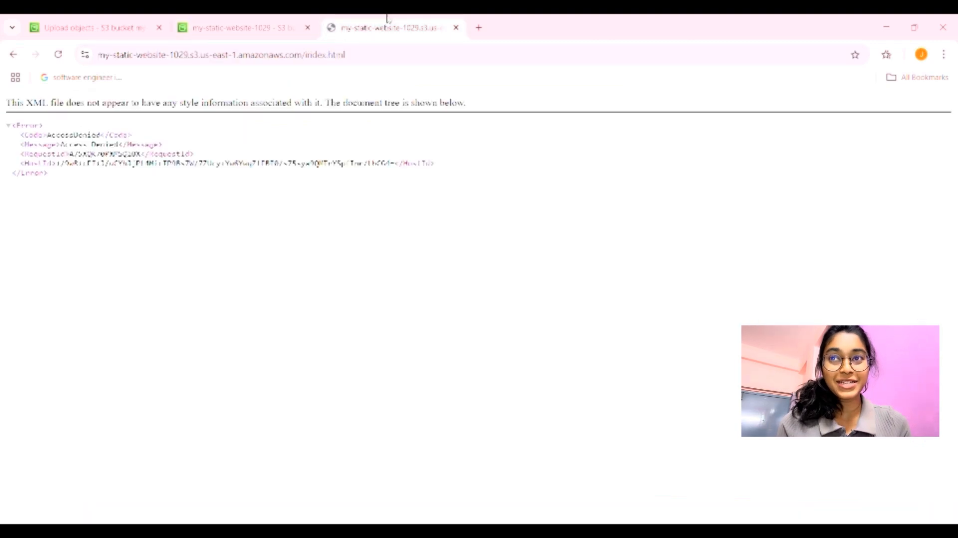
Step: Reload index.html to see the Welcome page, then follow its Learn More About AWS S3 link
click(63, 59)
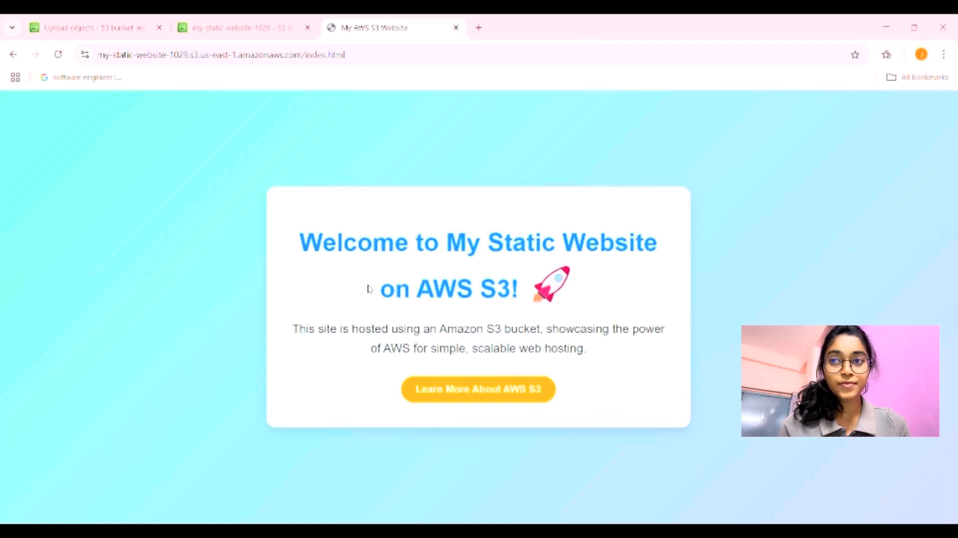
click(481, 391)
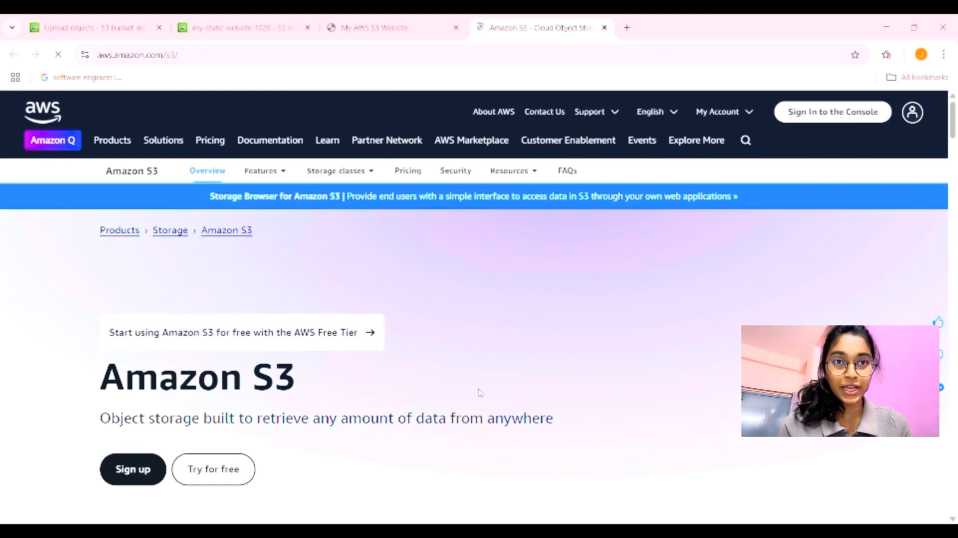
Step: Bring the My AWS S3 Website tab back to front after briefly checking the S3 console tab
click(387, 21)
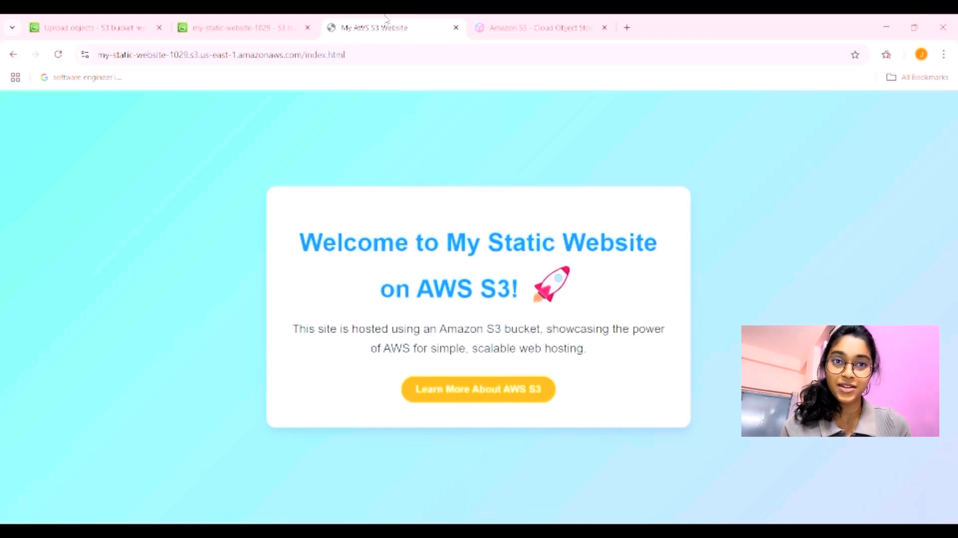
click(237, 20)
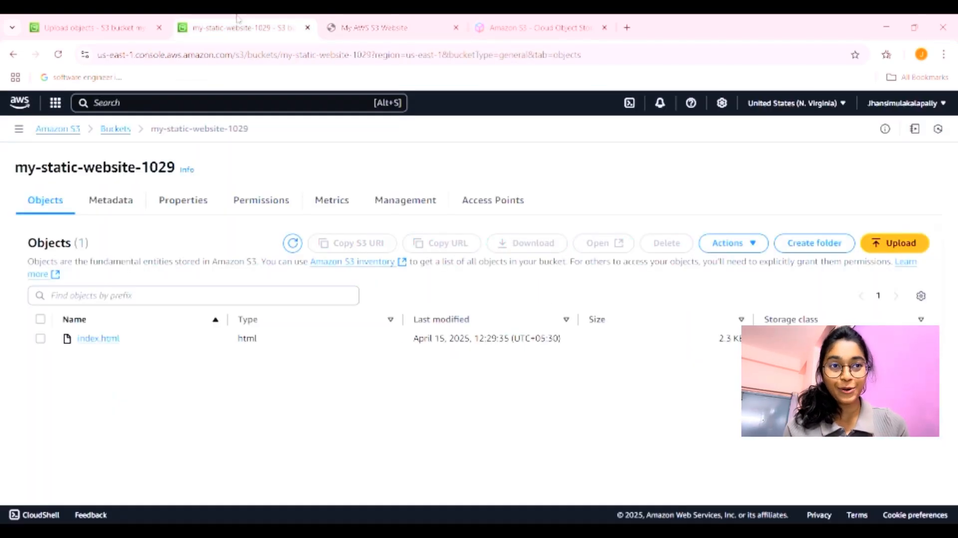
click(392, 21)
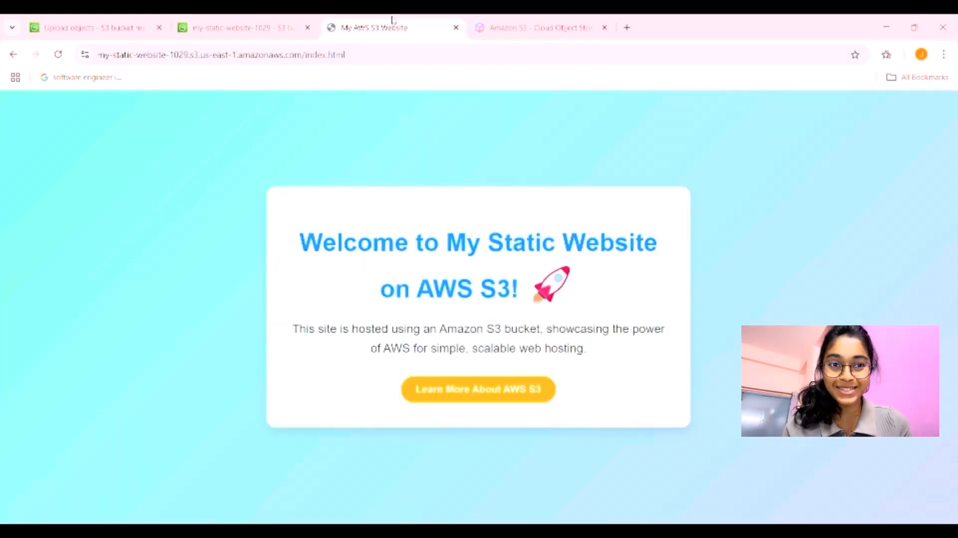